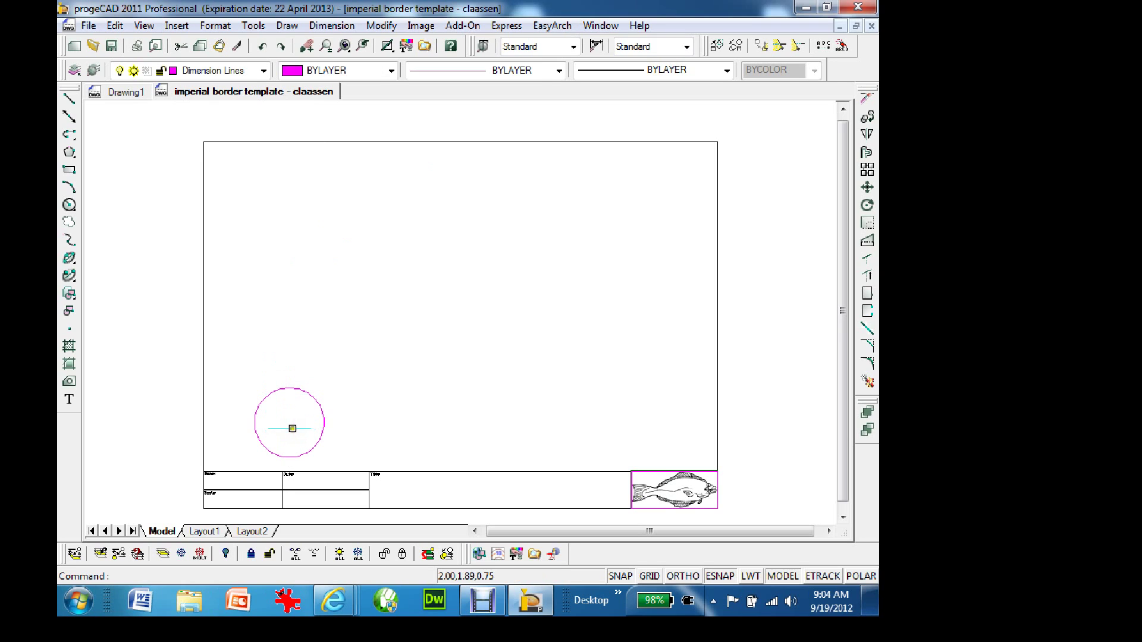
Step: Draw a 0.5 diameter circle concentric with the existing circle
text(circle)
key(Return)
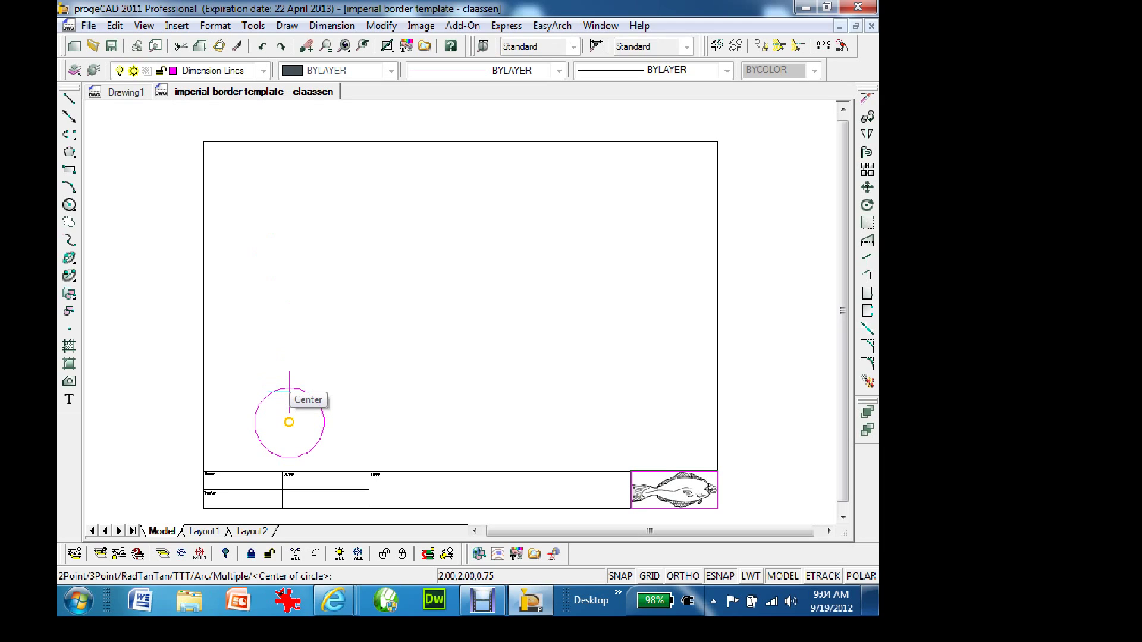
click(289, 390)
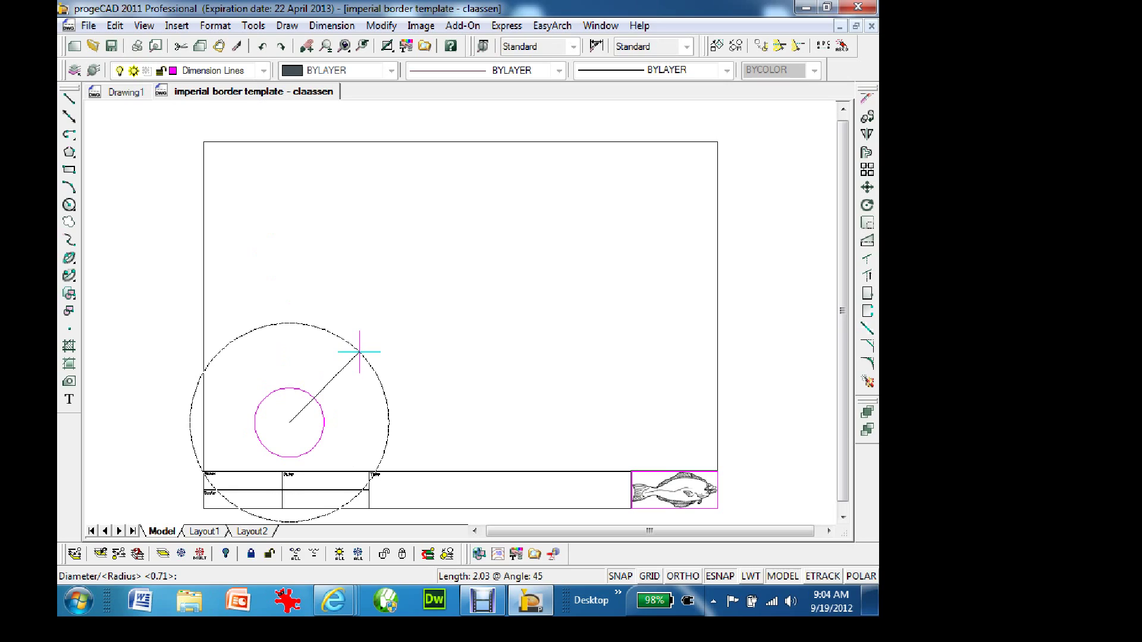
text(d)
key(Return)
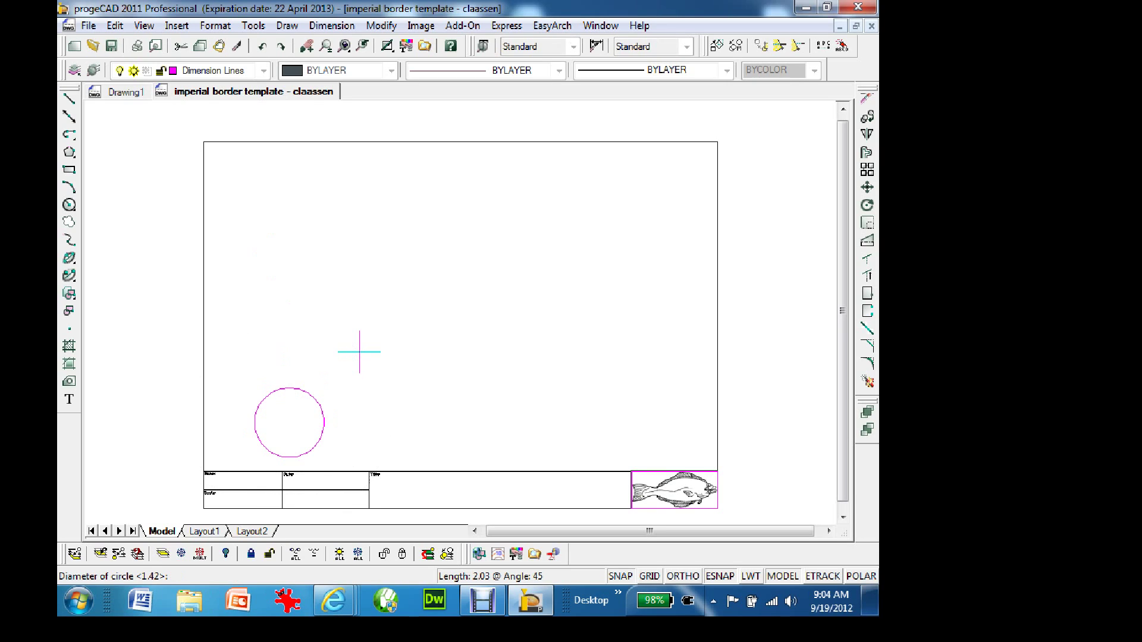
text(.5)
key(Return)
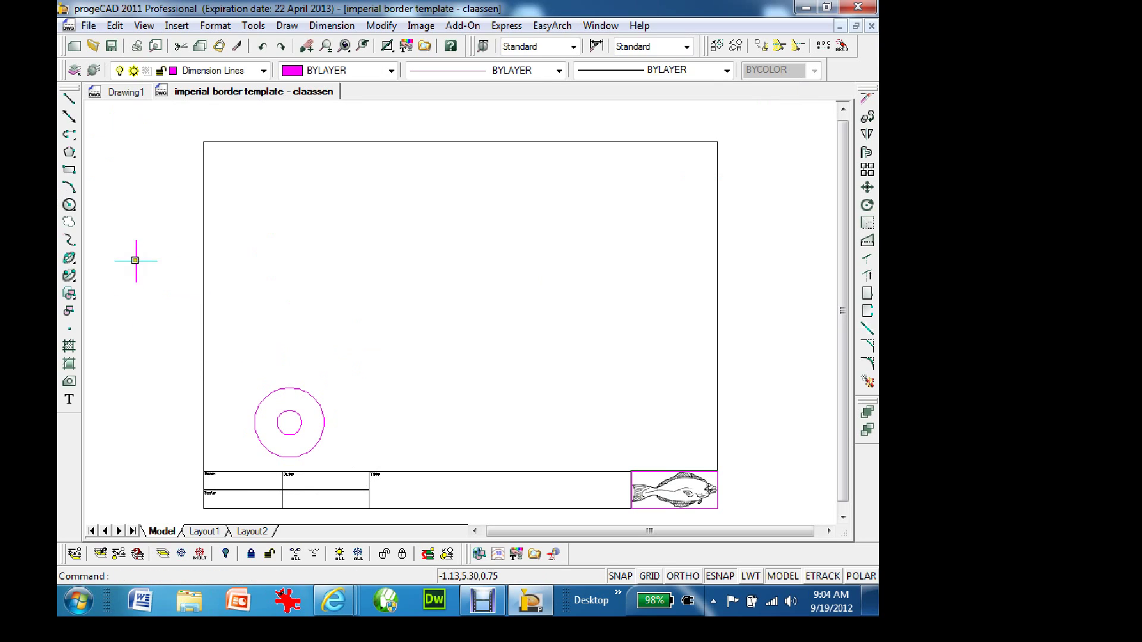
Step: Draw a vertical line 2 units long upward from the circles' centre with ortho mode set for straight lines
text(lin)
key(Return)
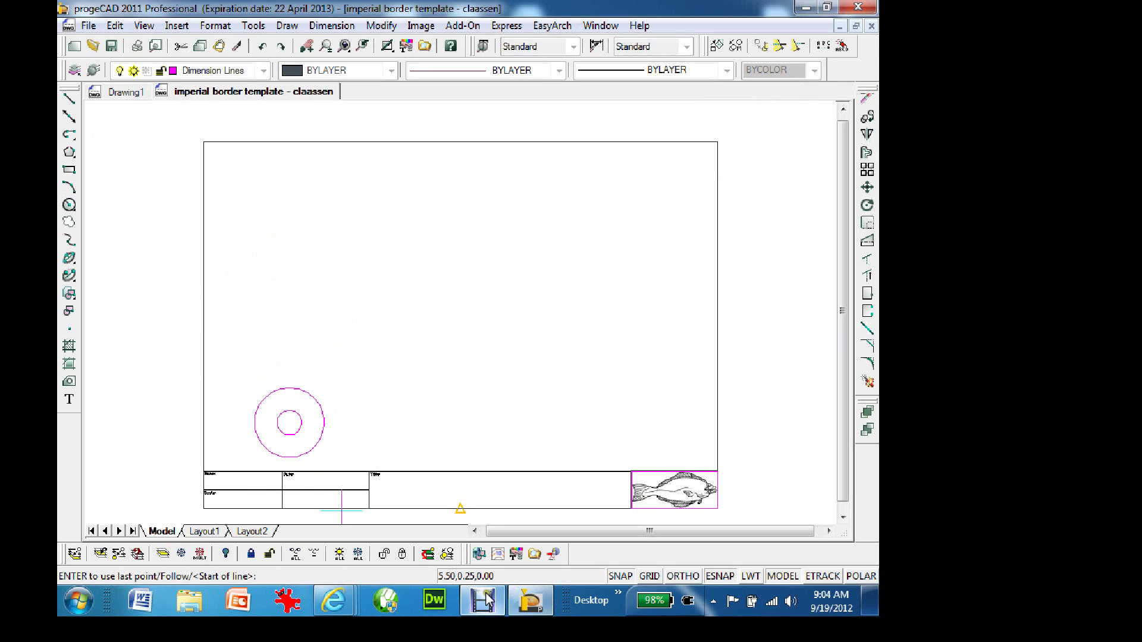
click(531, 602)
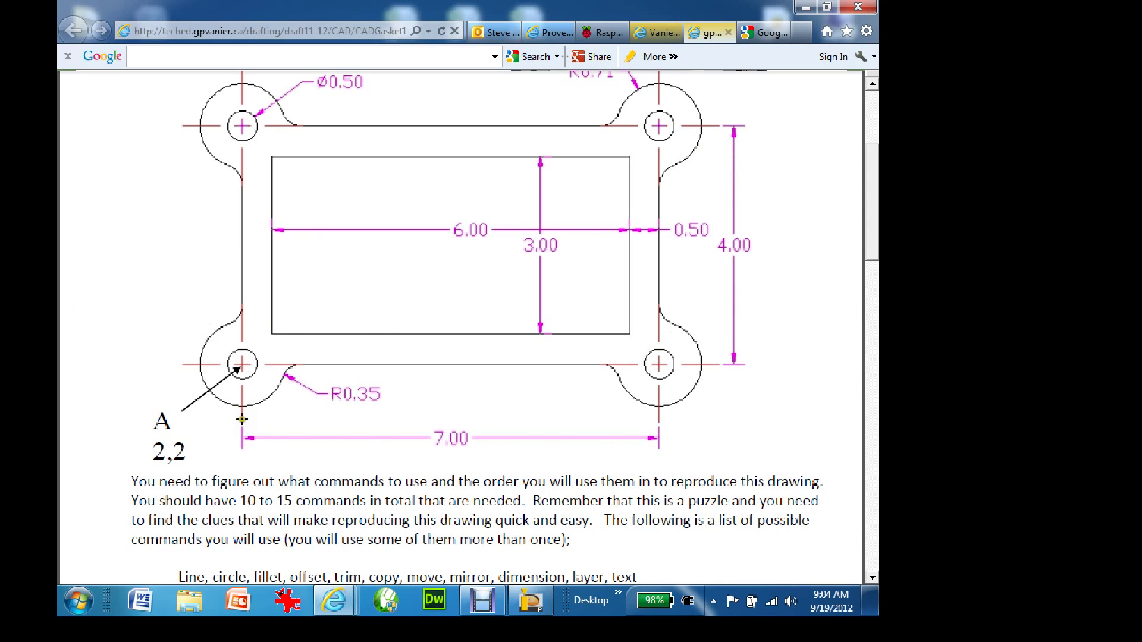
click(524, 604)
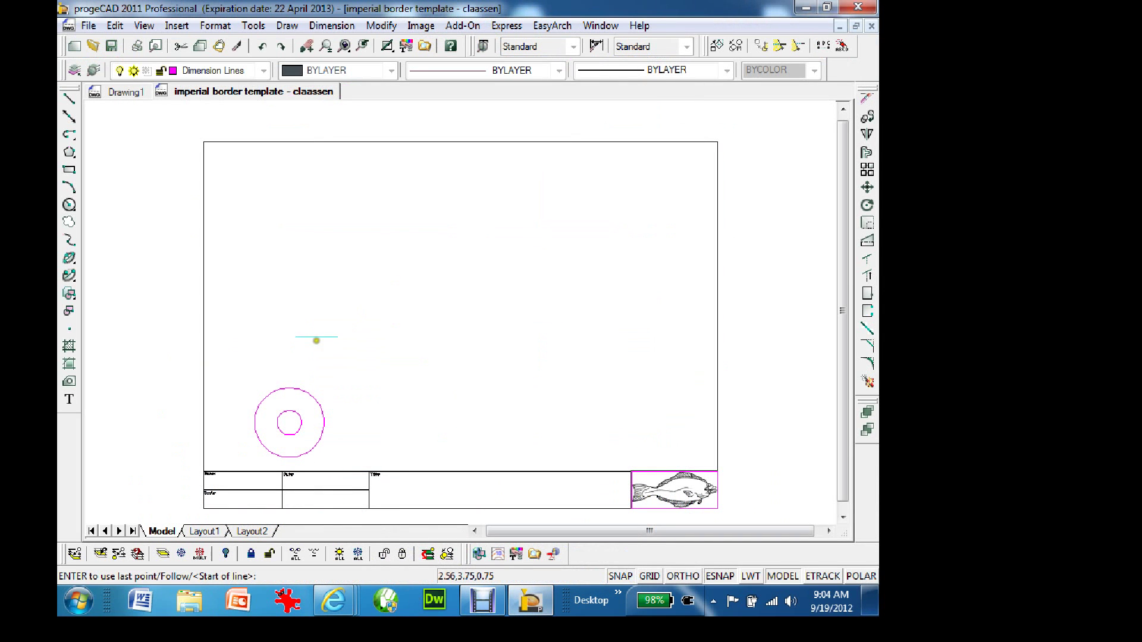
click(288, 422)
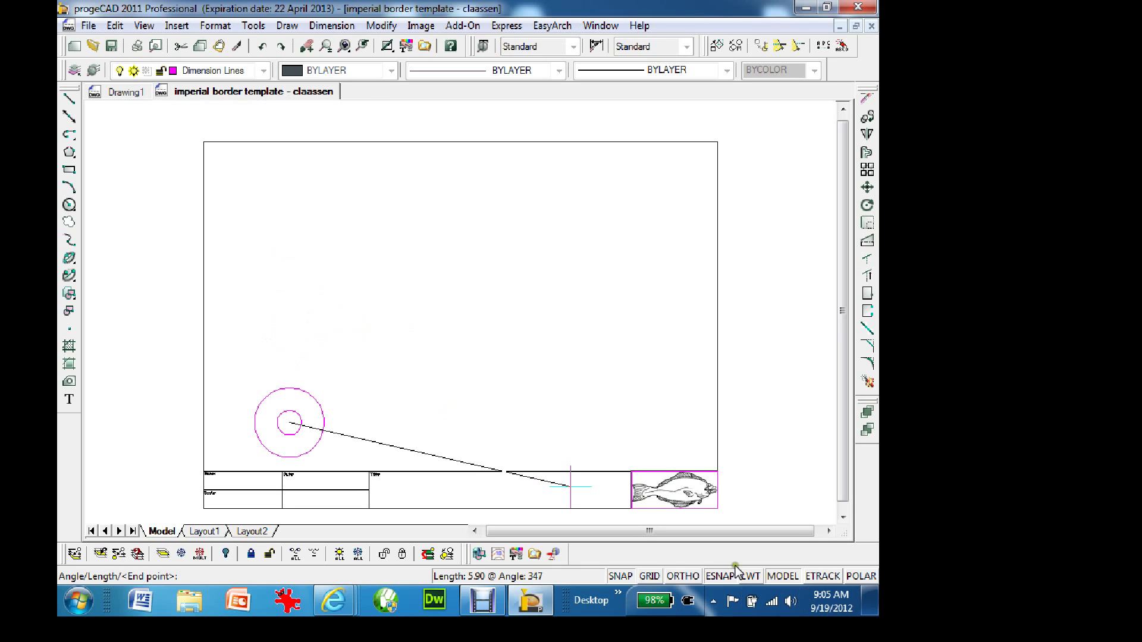
click(681, 577)
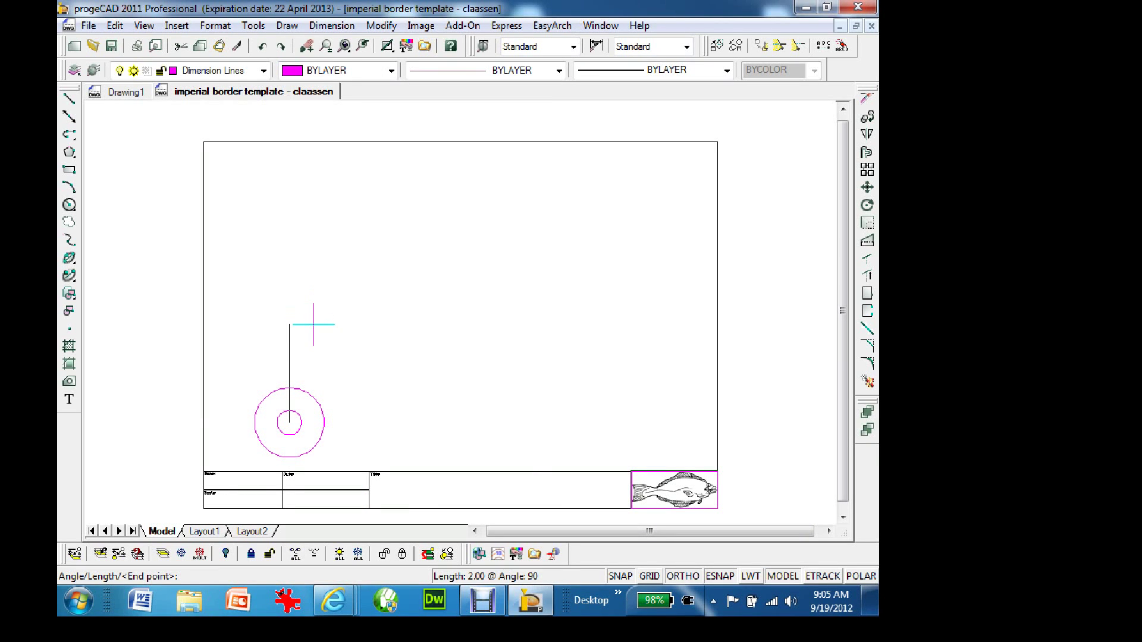
click(314, 324)
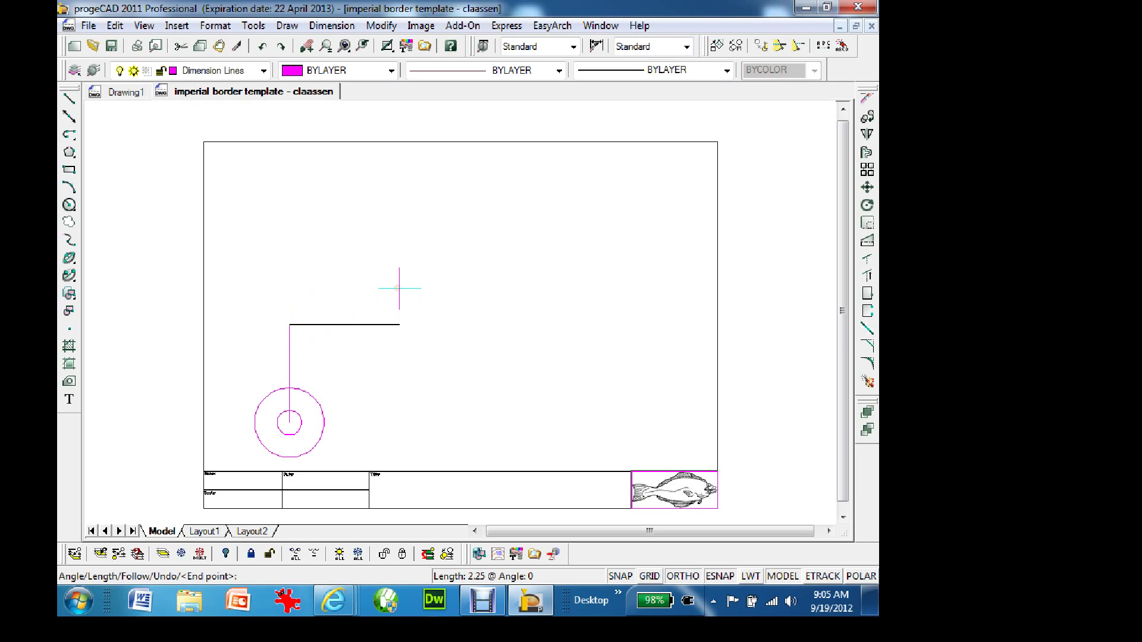
key(Return)
Step: Draw a horizontal line 3.5 units long to the right from the circles' centre
key(Return)
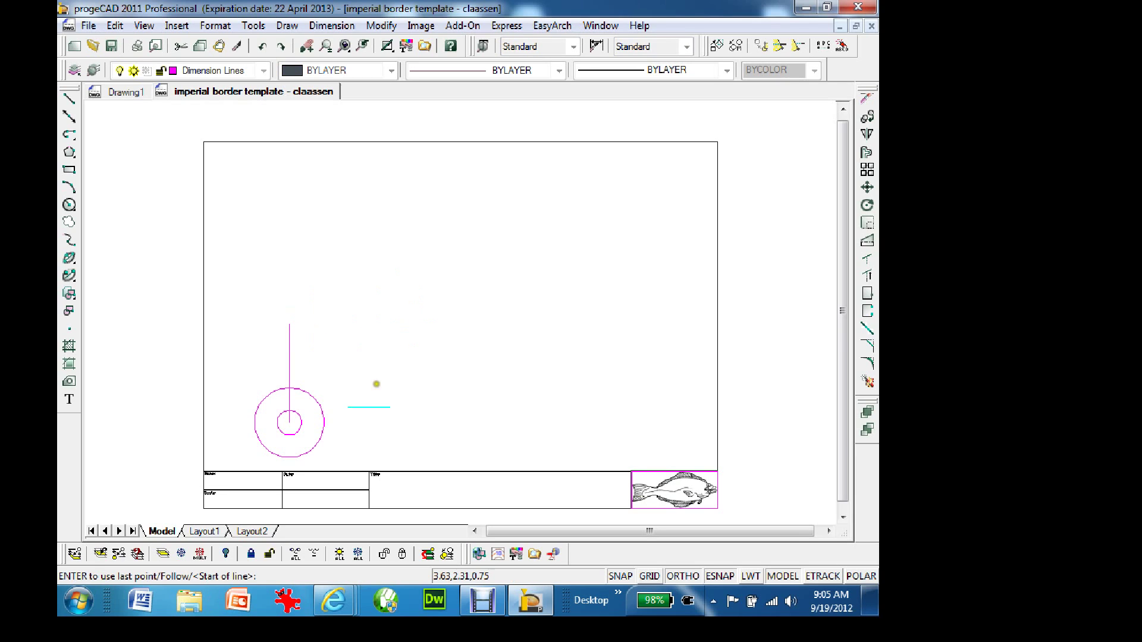
click(289, 423)
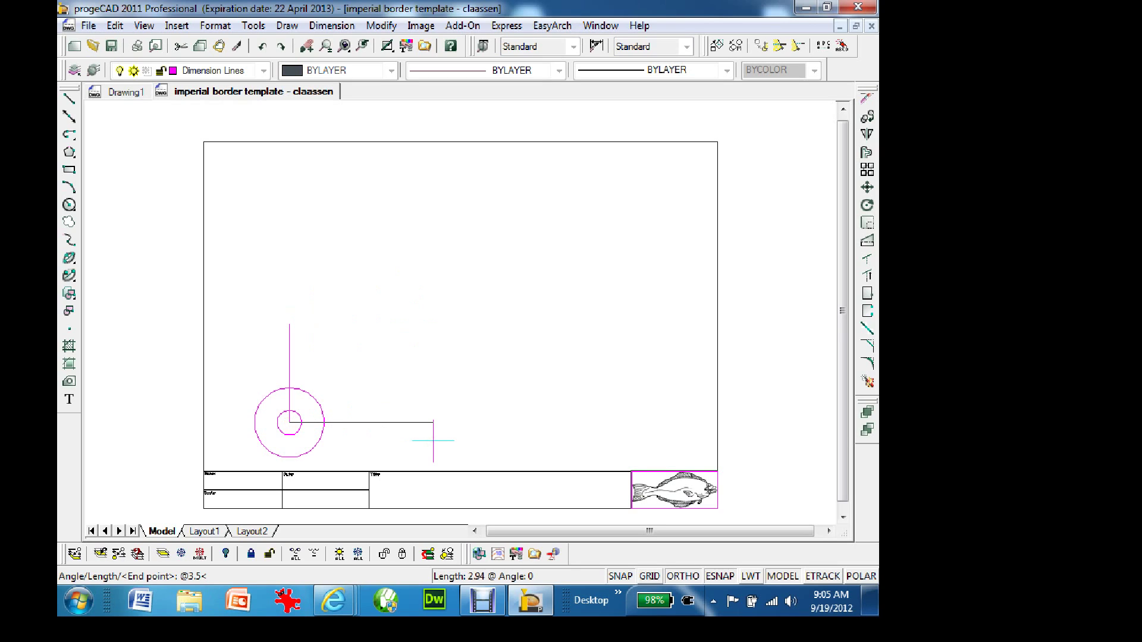
key(Return)
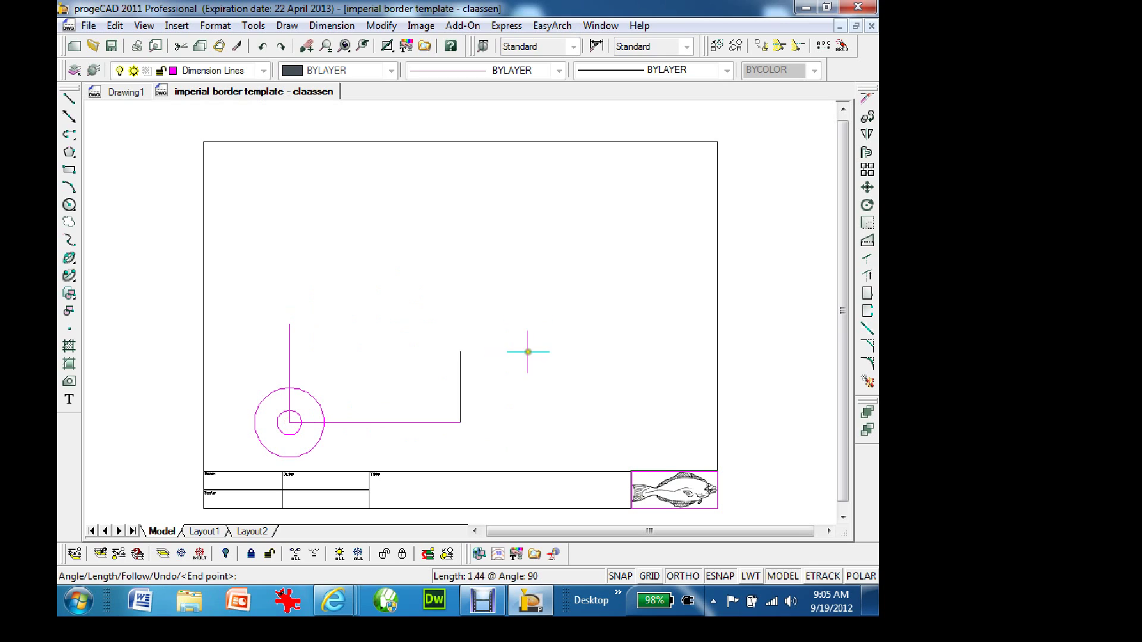
key(Return)
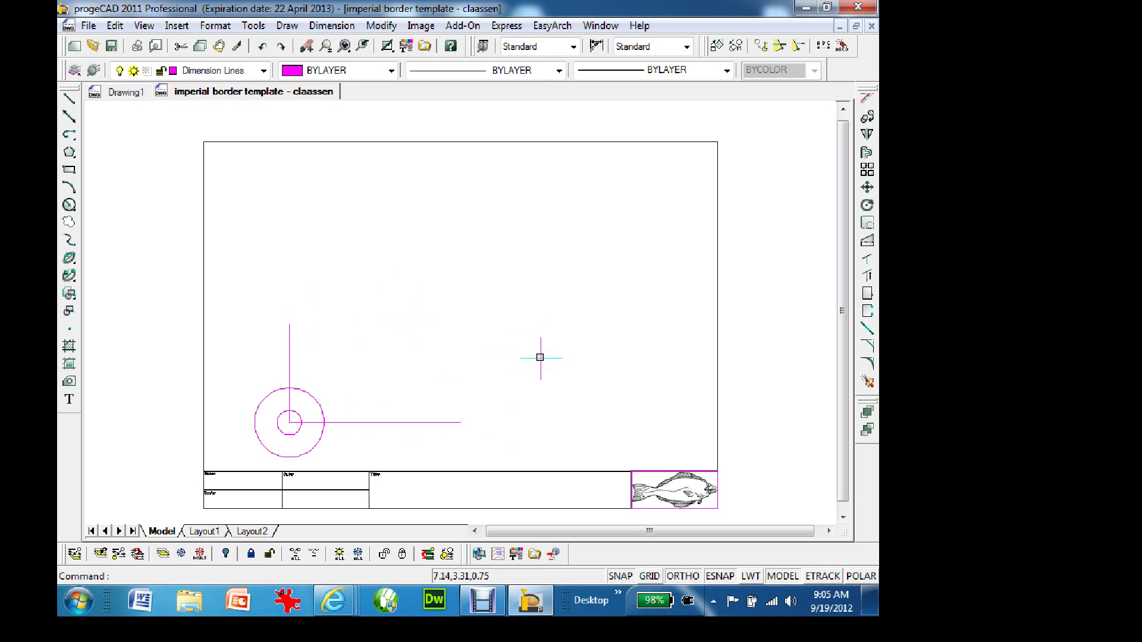
Step: Check the reference gasket drawing and offset the horizontal line upward and the vertical line to the right by 0.5
click(529, 601)
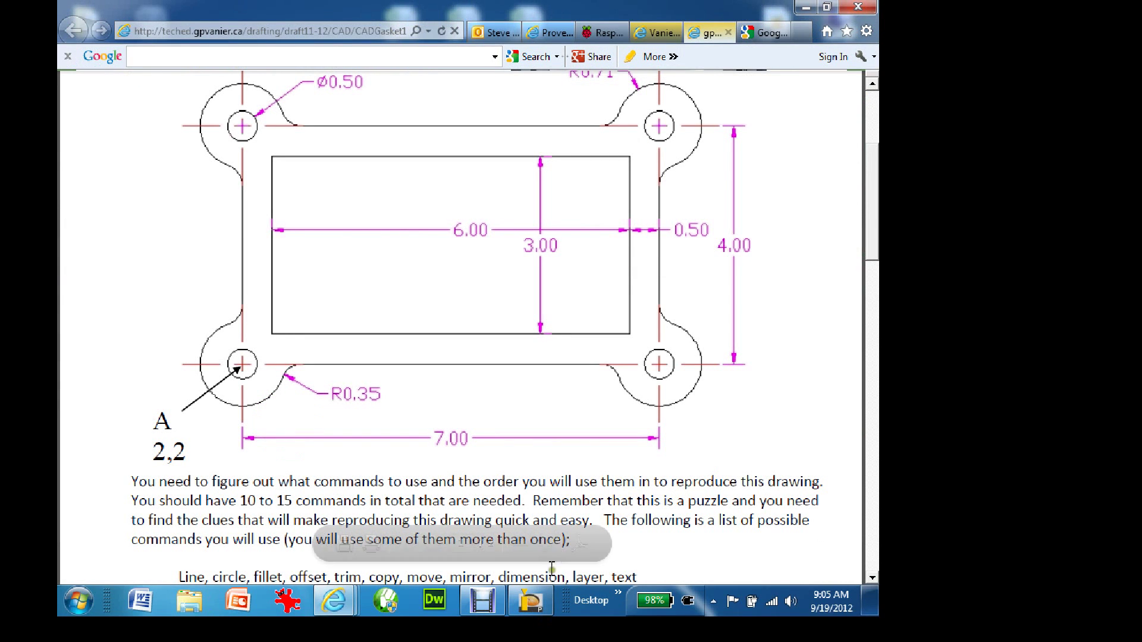
click(529, 601)
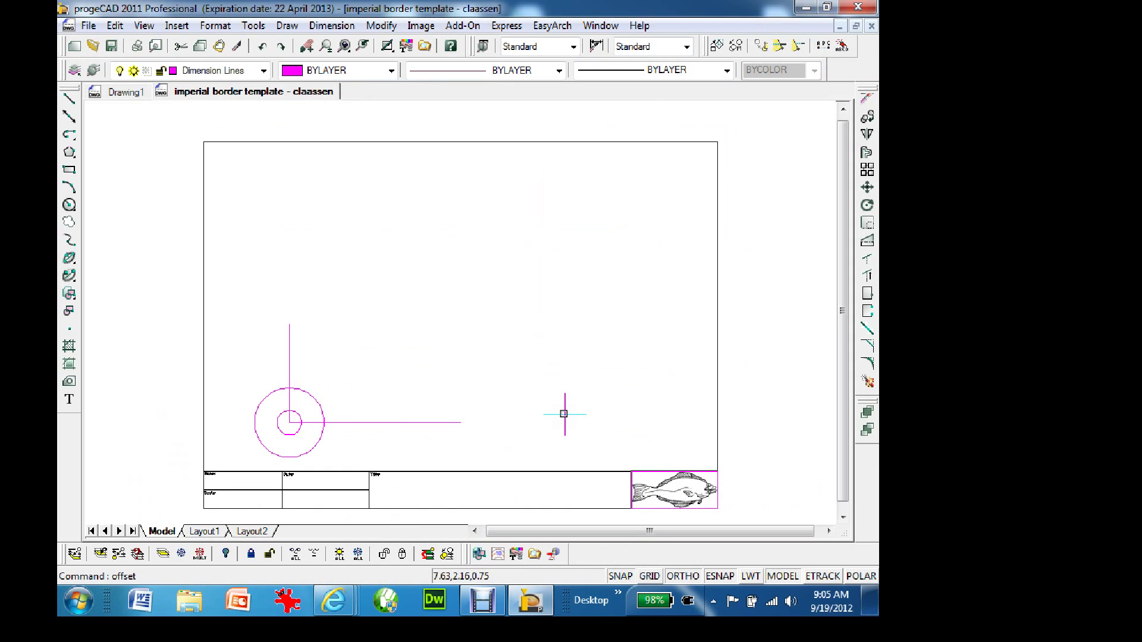
key(Return)
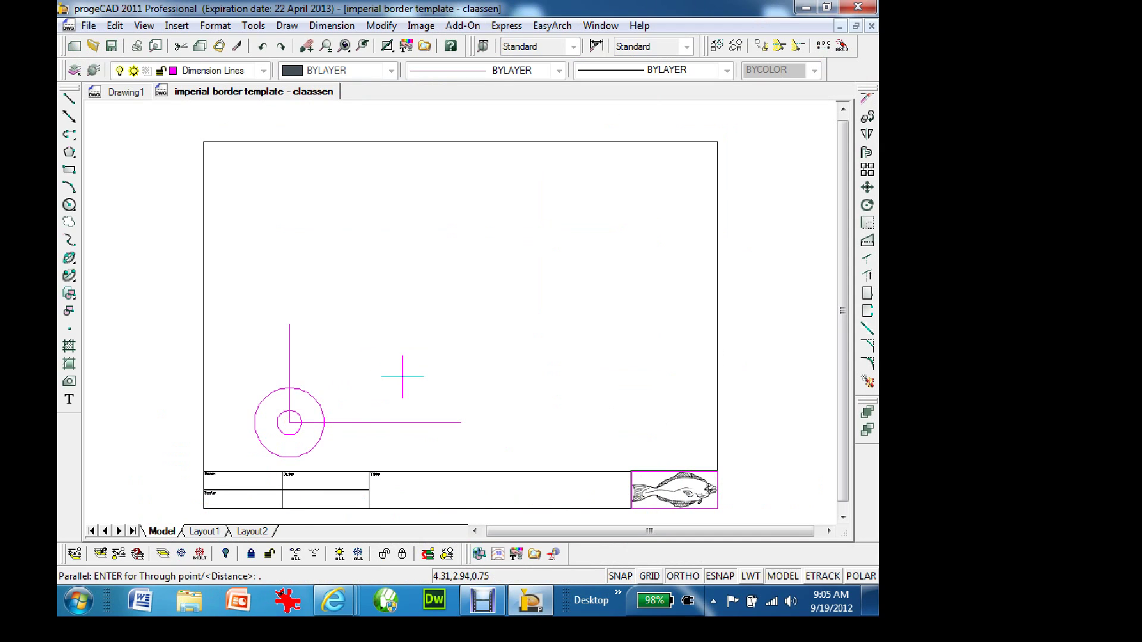
key(Return)
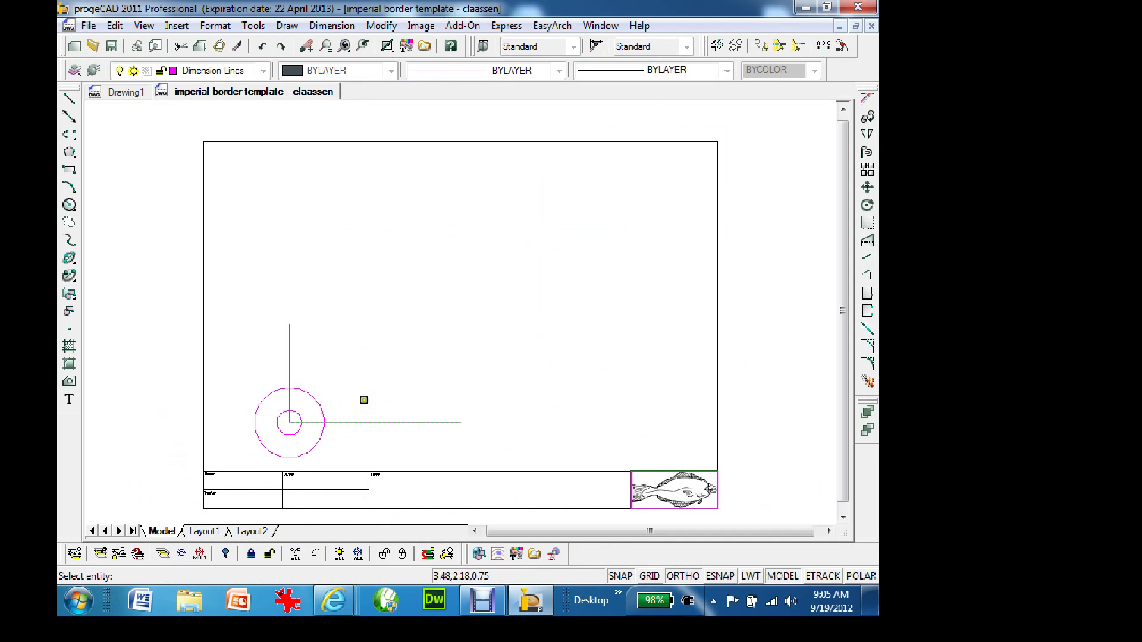
click(370, 424)
click(366, 387)
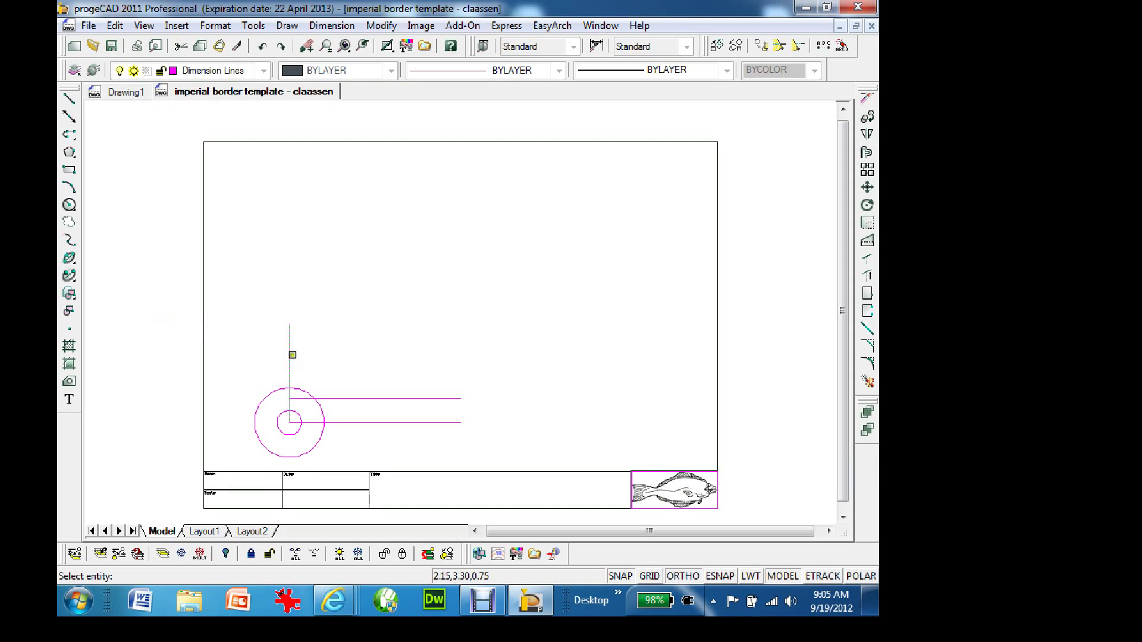
click(288, 353)
click(327, 352)
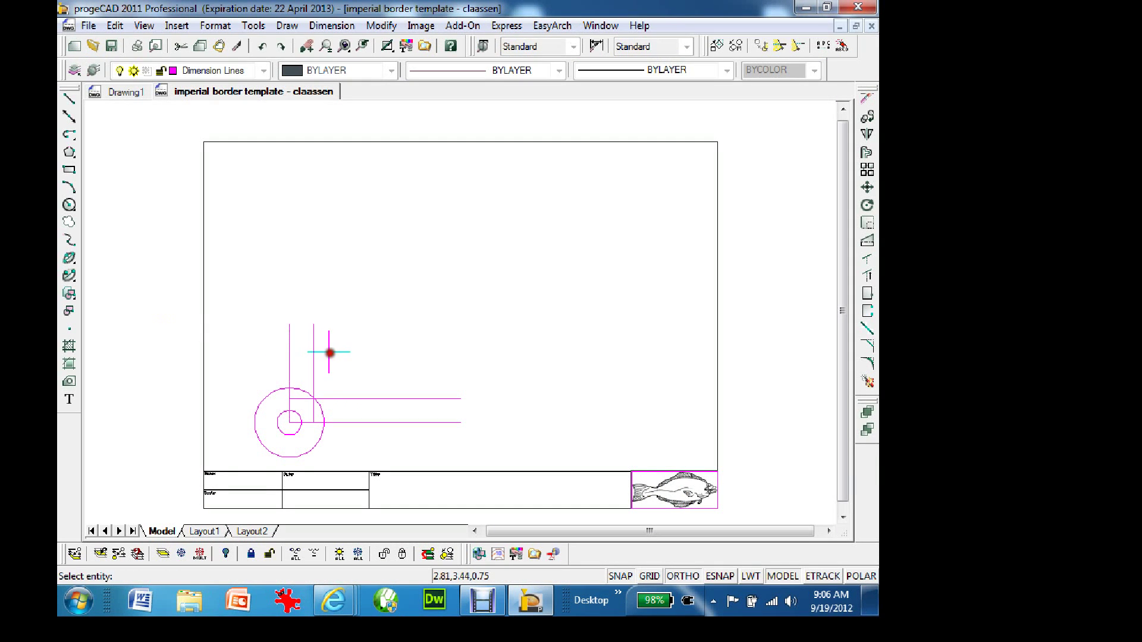
key(Escape)
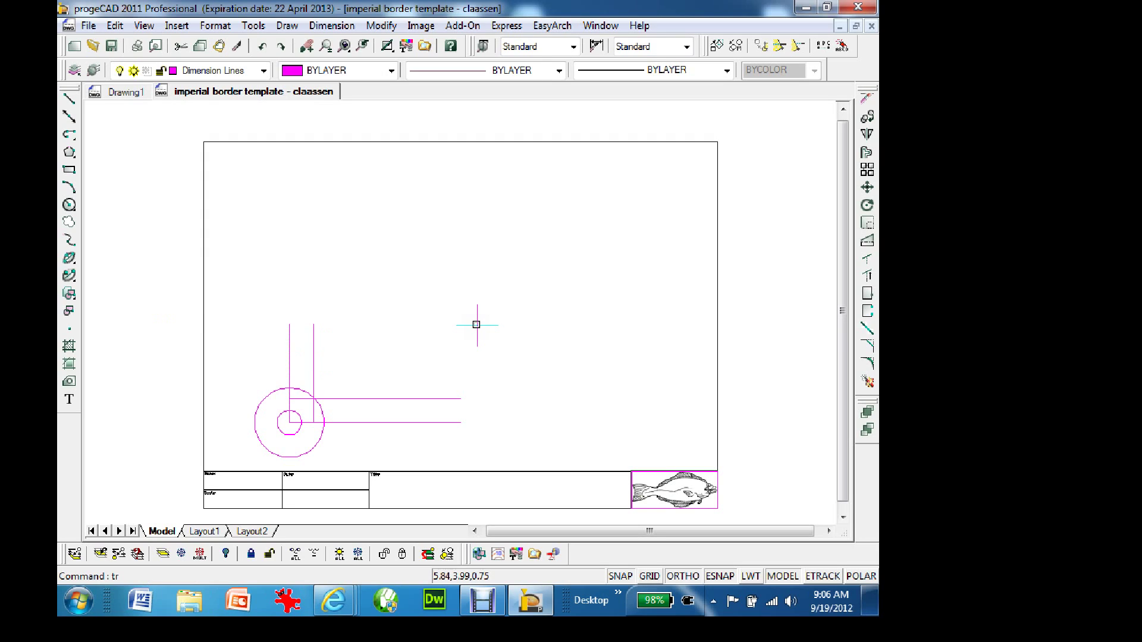
Step: Try to trim at the offset lines' corner using the large circle as the cutting edge
key(Return)
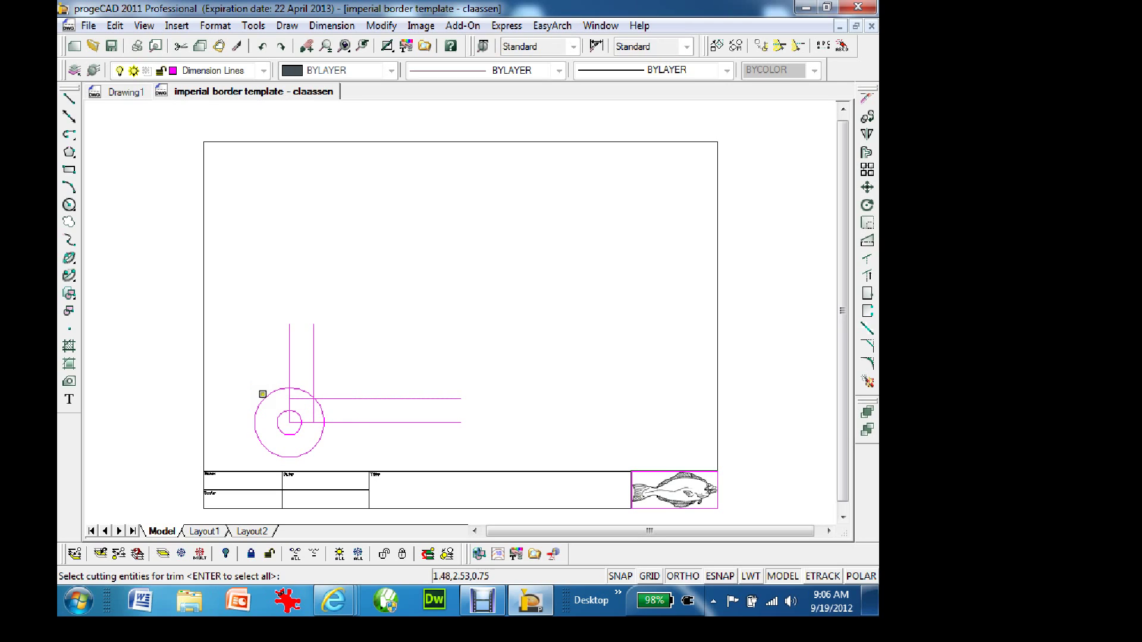
click(263, 396)
key(Return)
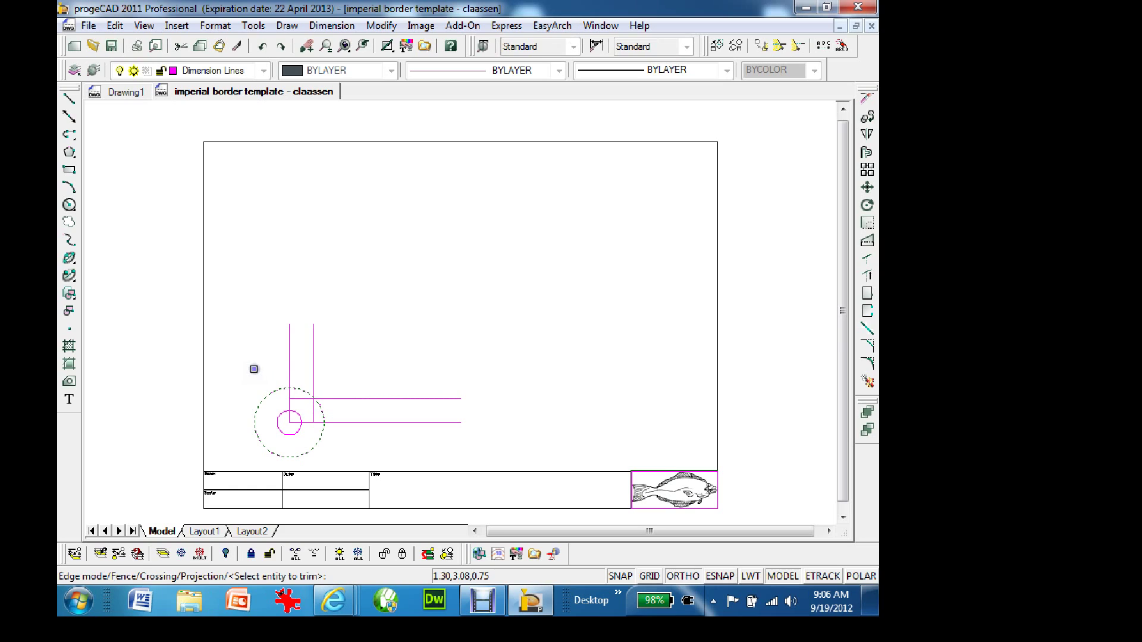
click(303, 390)
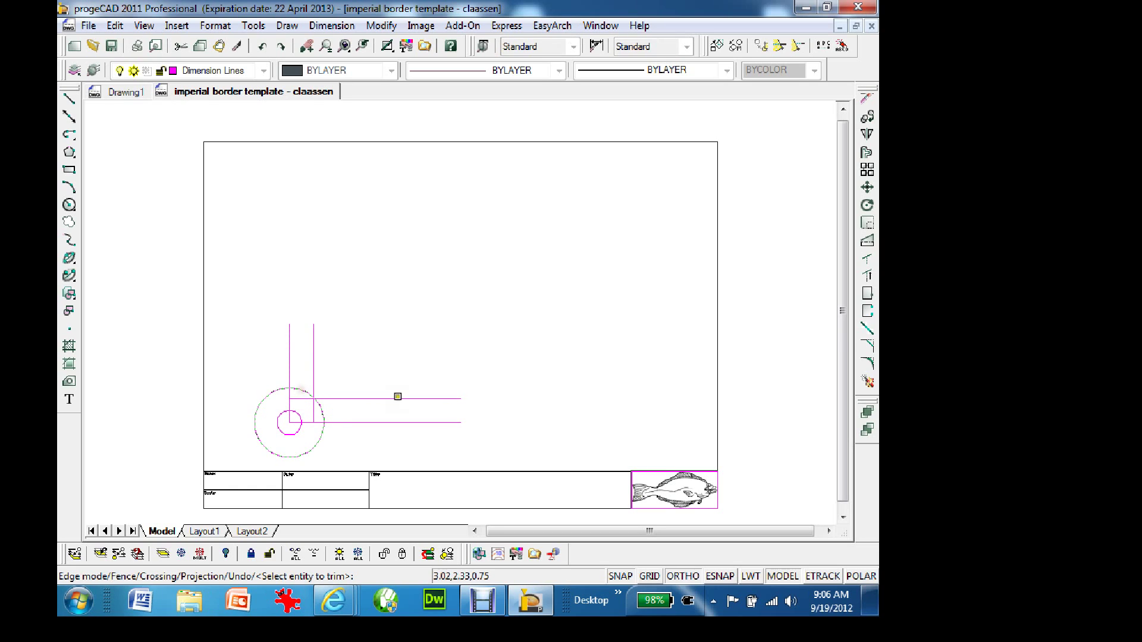
click(314, 392)
key(Return)
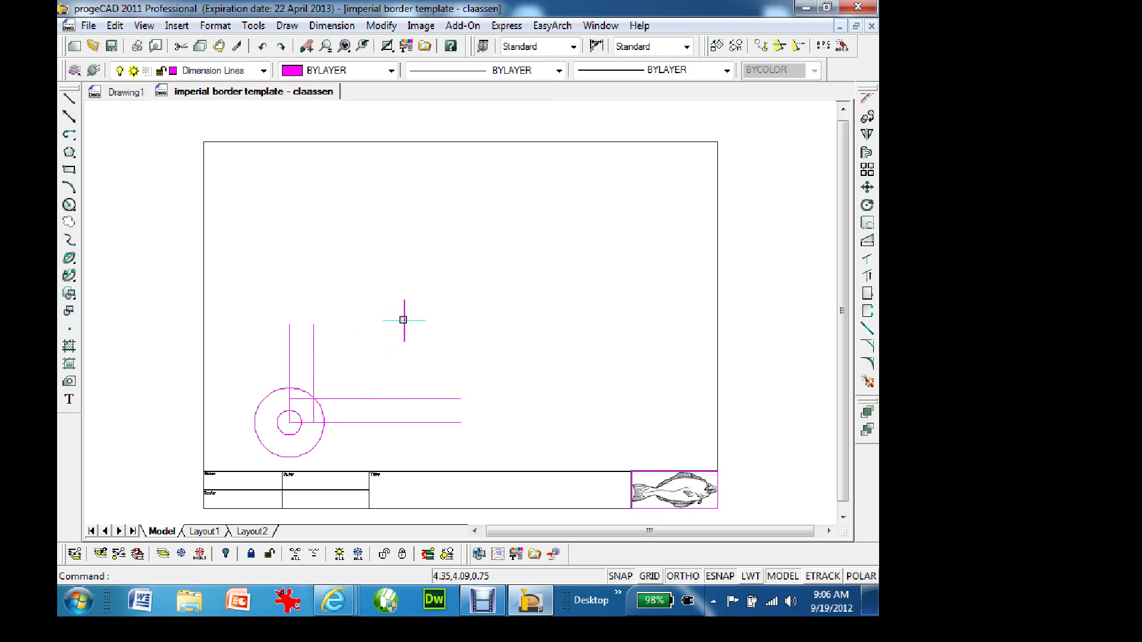
Step: Try trimming the vertical lines against the upper horizontal offset line, and undo the trim
text(trim)
key(Return)
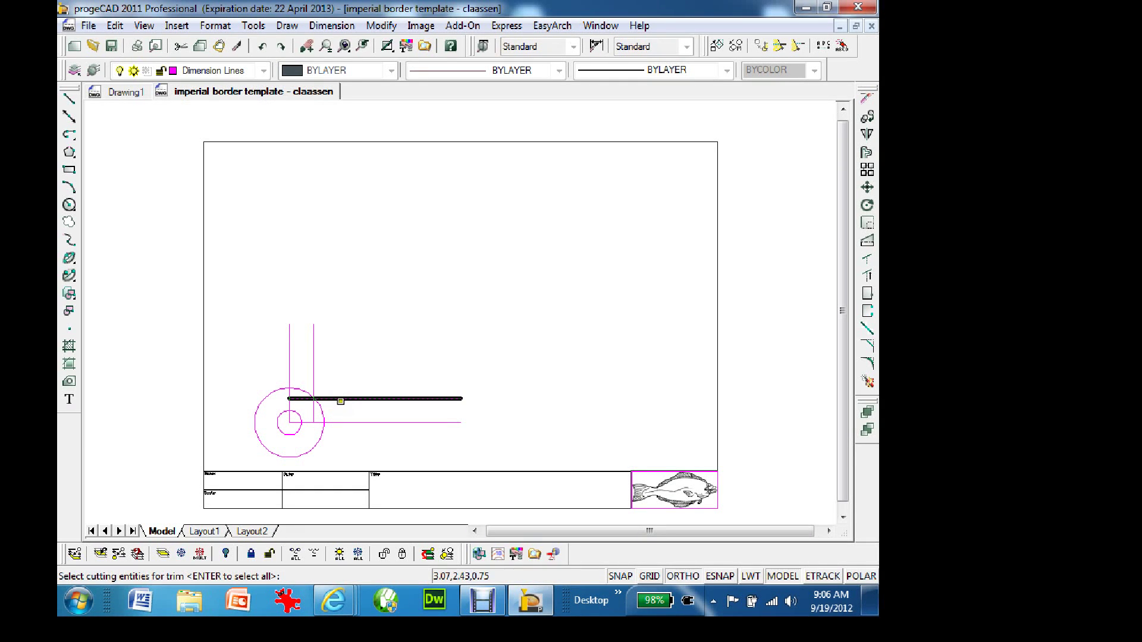
click(341, 400)
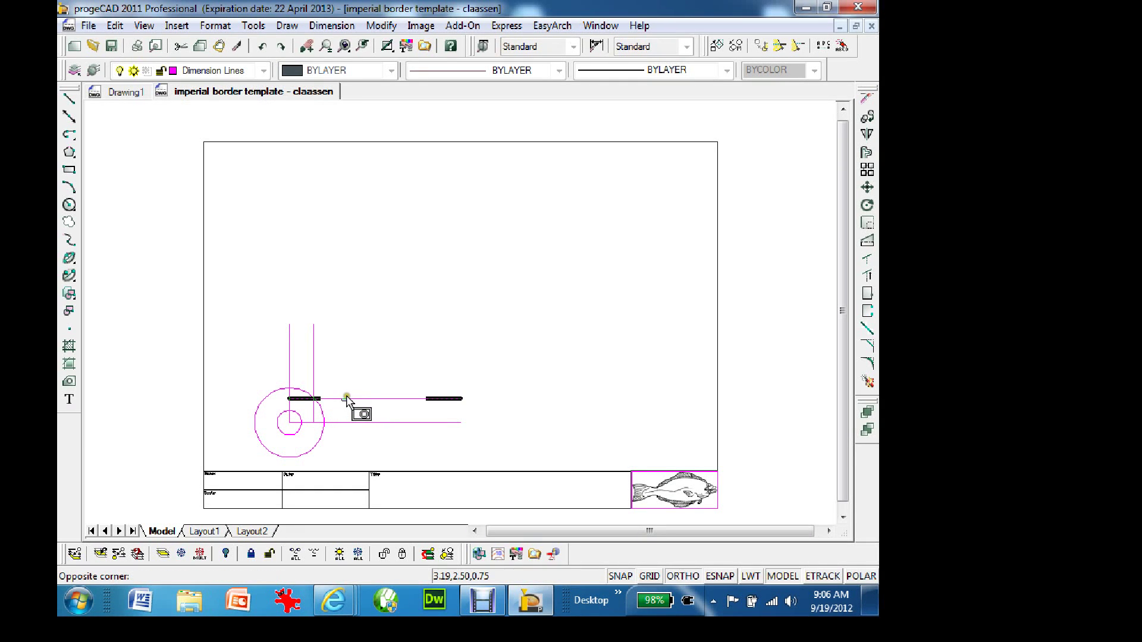
click(349, 396)
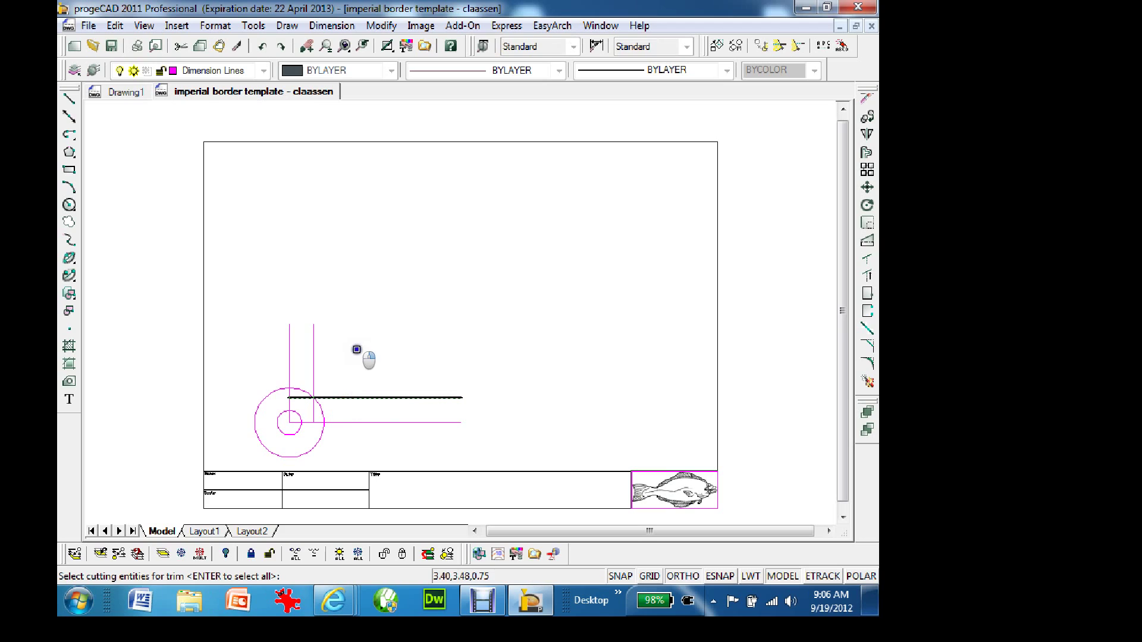
key(Return)
click(316, 411)
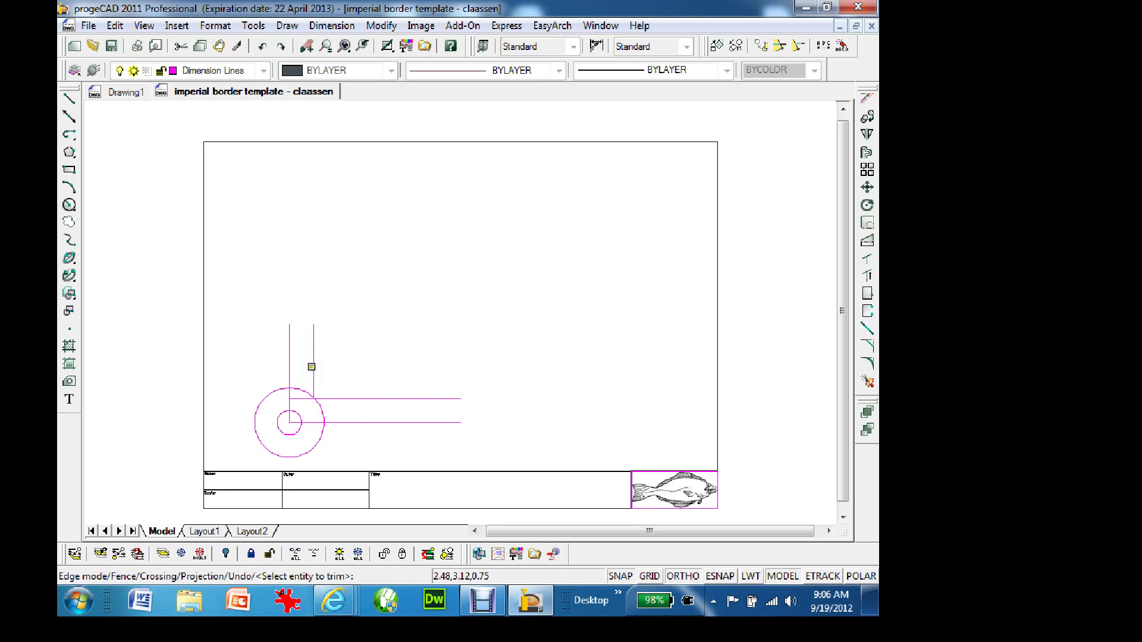
click(322, 371)
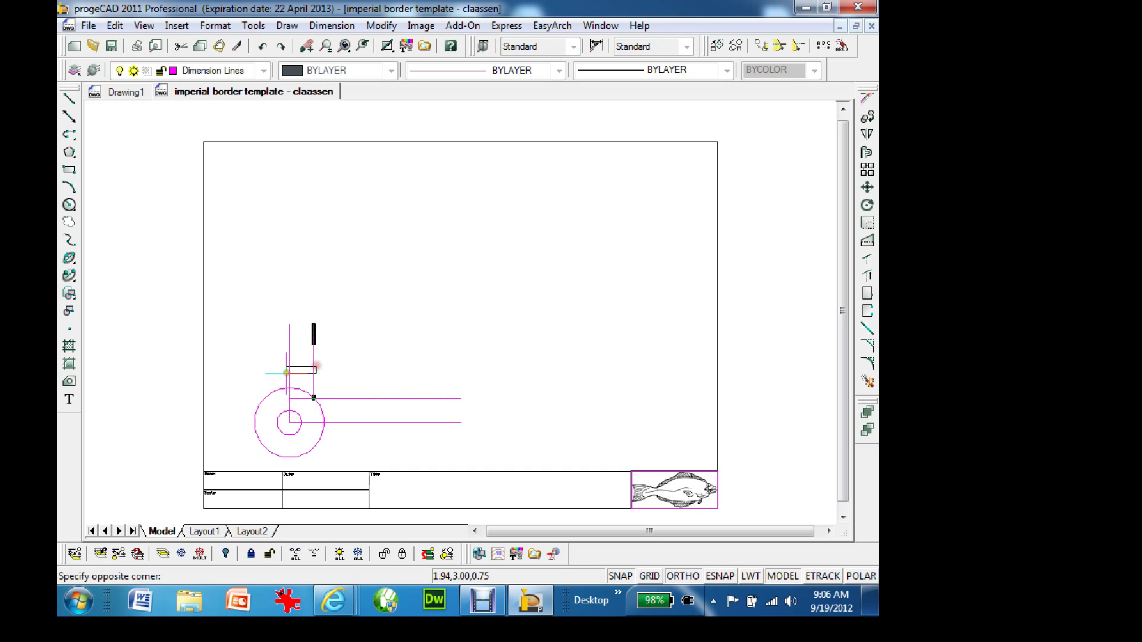
click(314, 361)
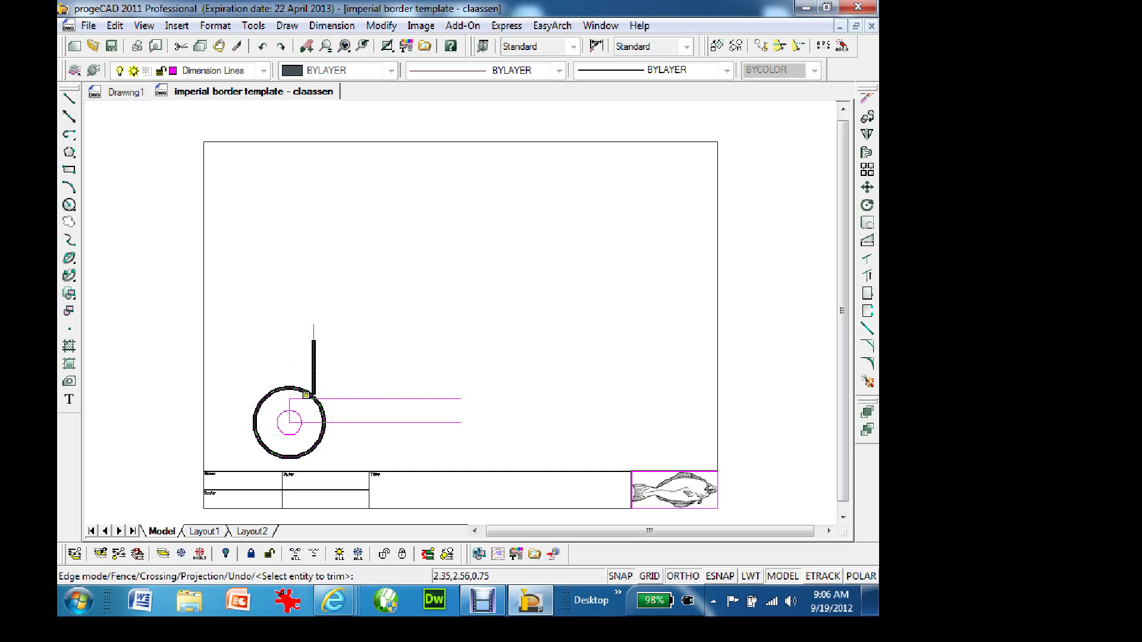
click(262, 46)
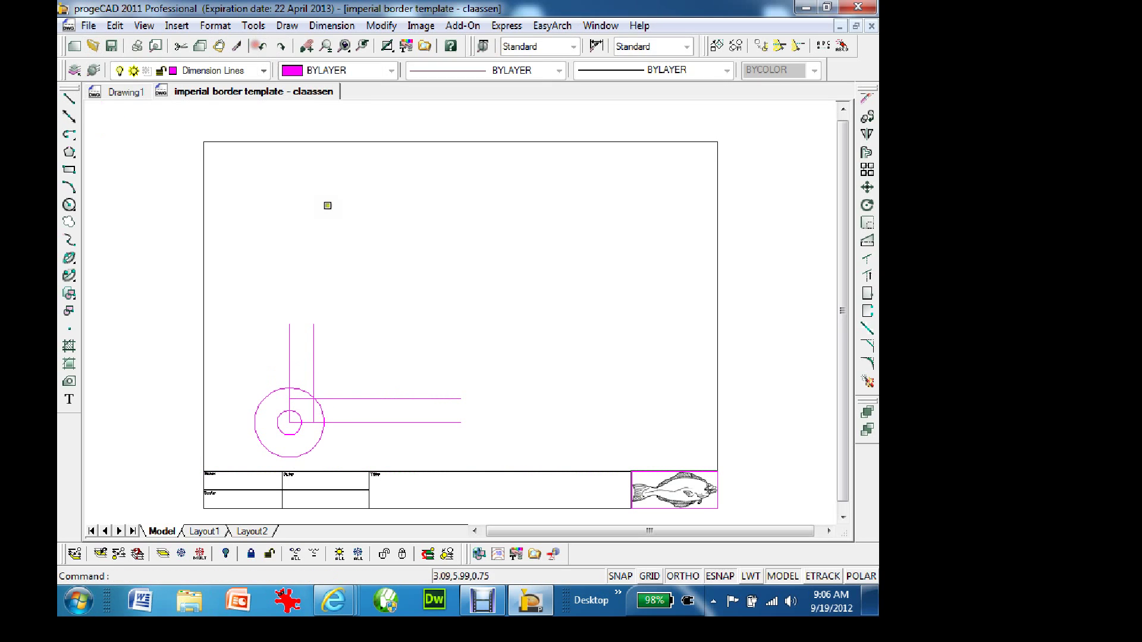
Step: Trim the offset vertical line below the upper horizontal offset line
text(tri)
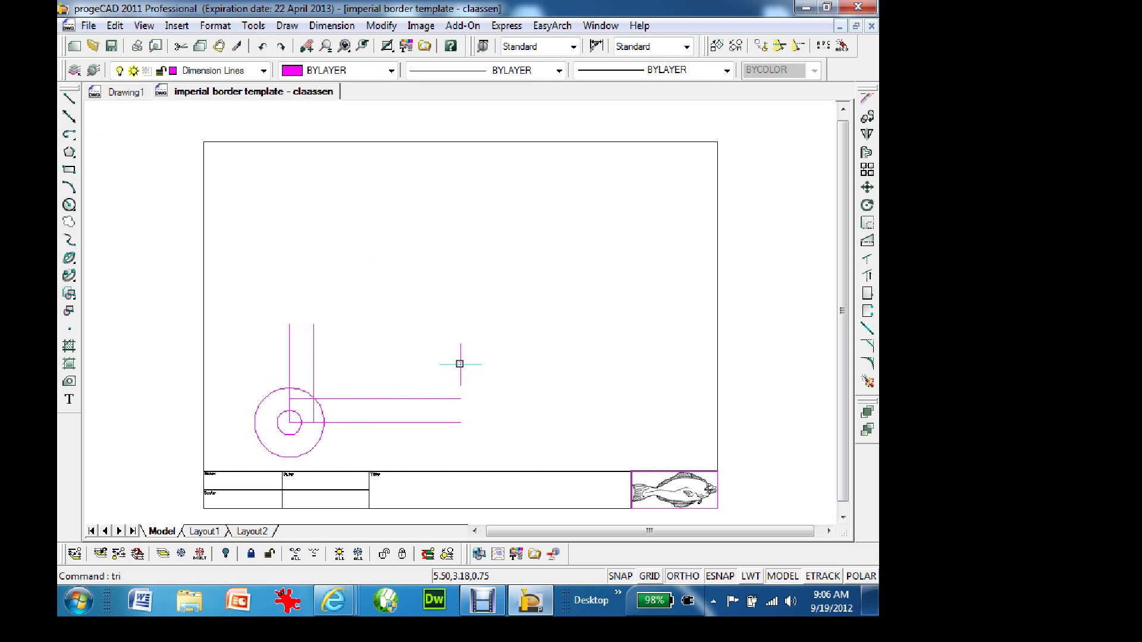
text(m)
key(Return)
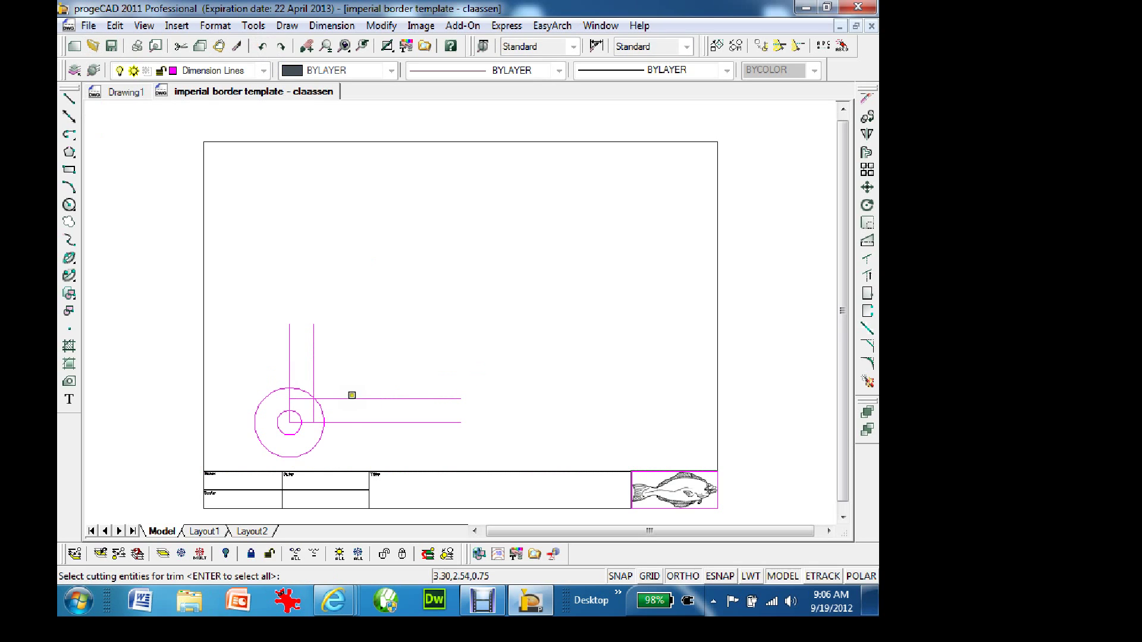
click(348, 396)
key(Return)
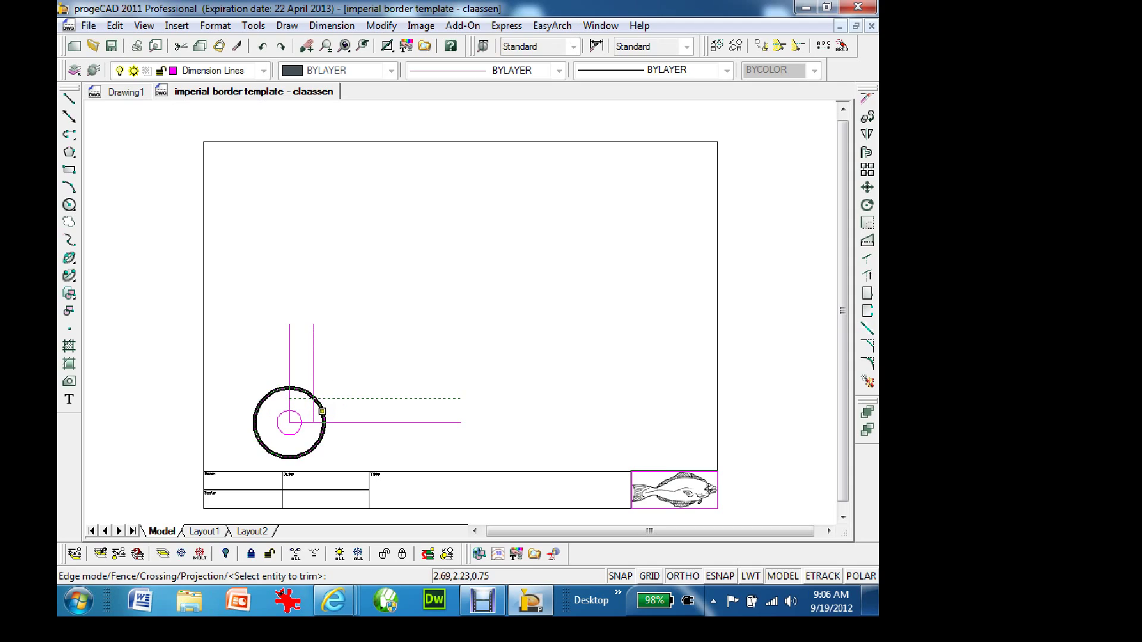
click(310, 408)
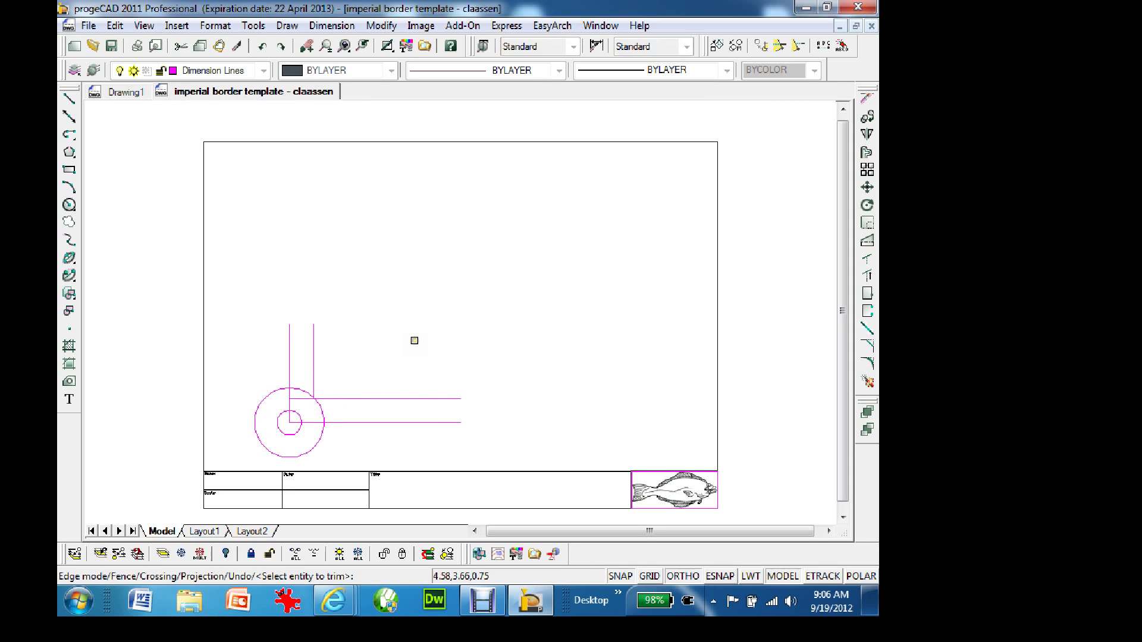
key(Return)
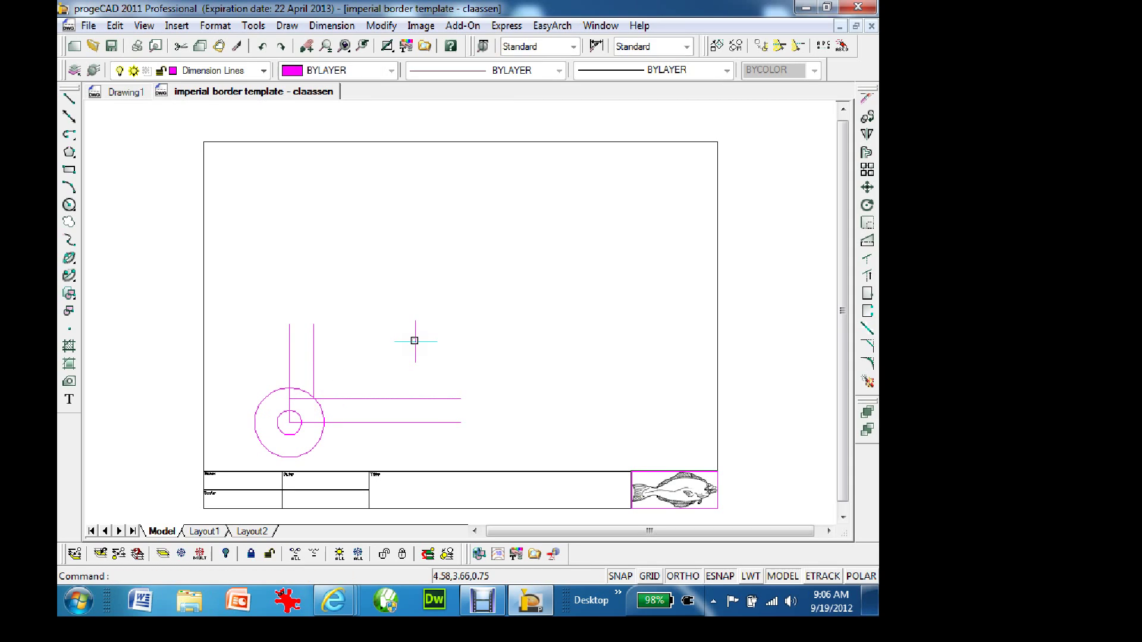
Step: Trim the upper horizontal offset line back to the offset vertical line, removing its end inside the large circle
key(Return)
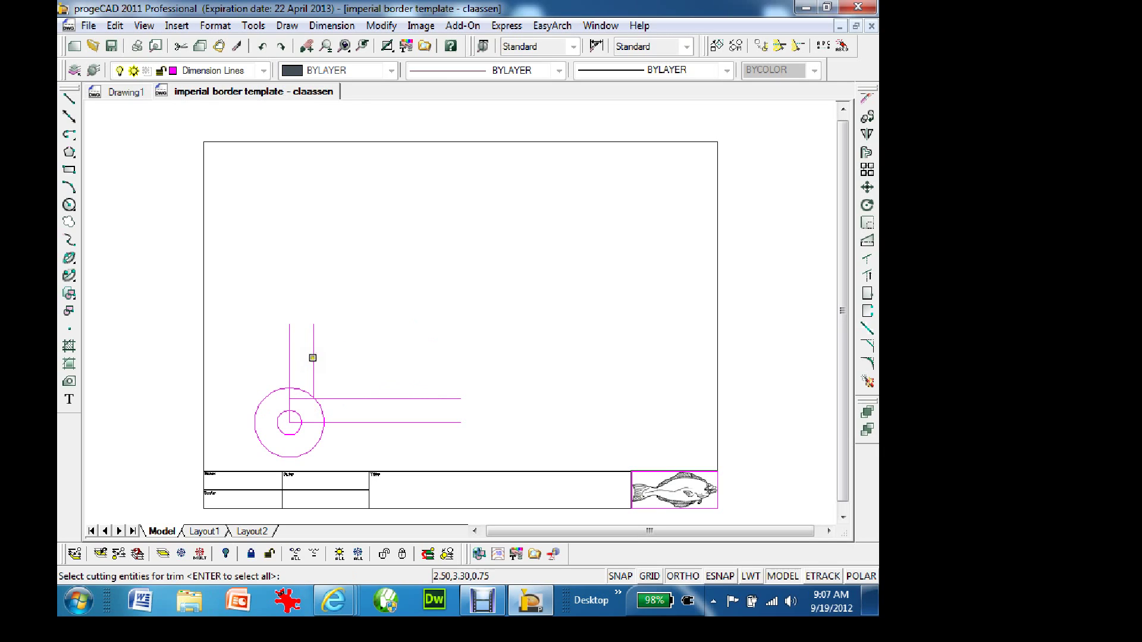
click(309, 356)
key(Return)
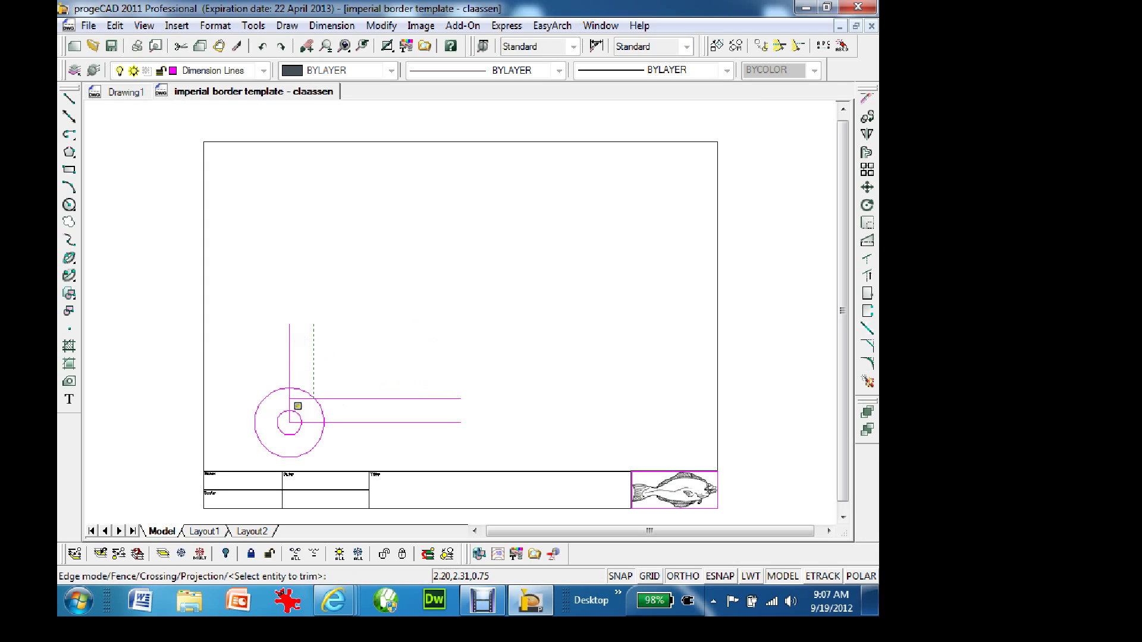
click(301, 398)
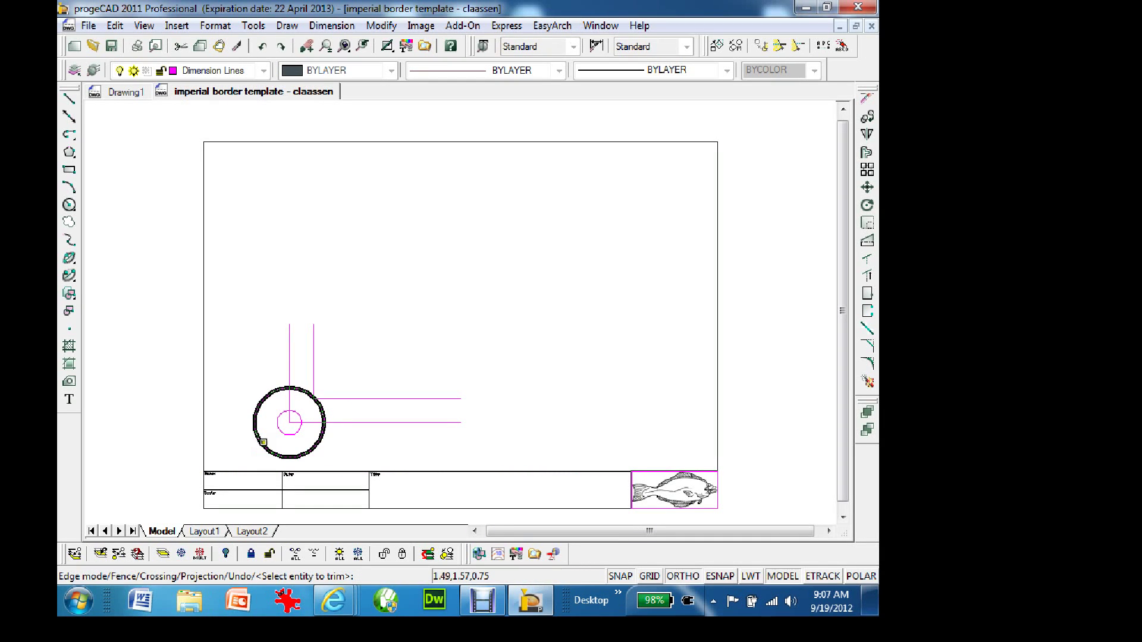
Step: Try to trim the large circle against the surrounding lines
click(260, 442)
click(259, 418)
click(256, 417)
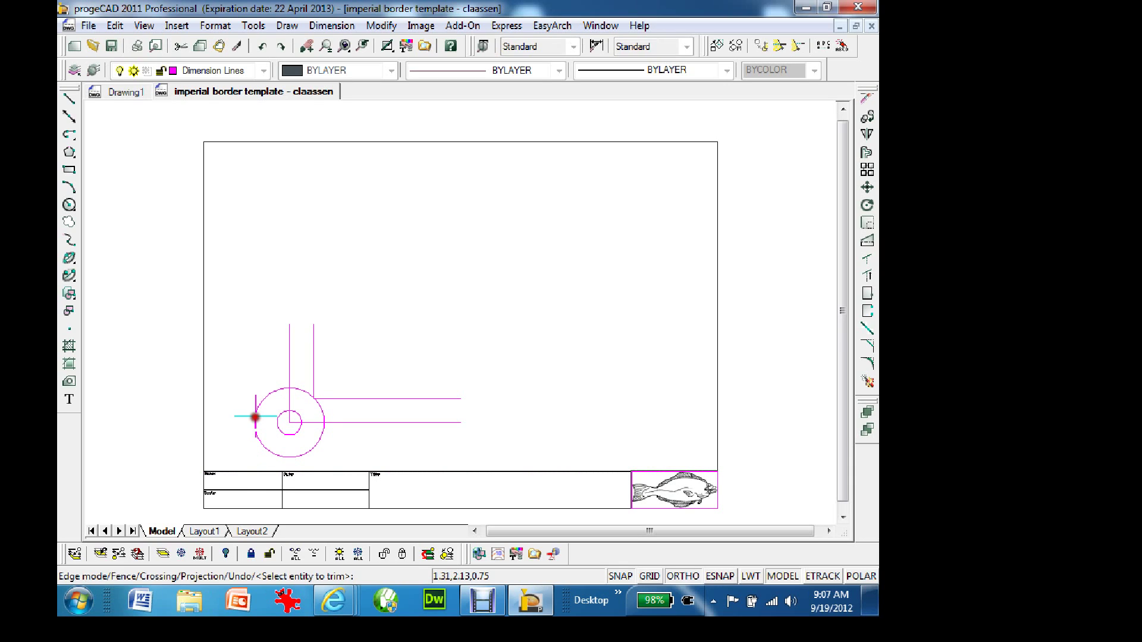
key(Escape)
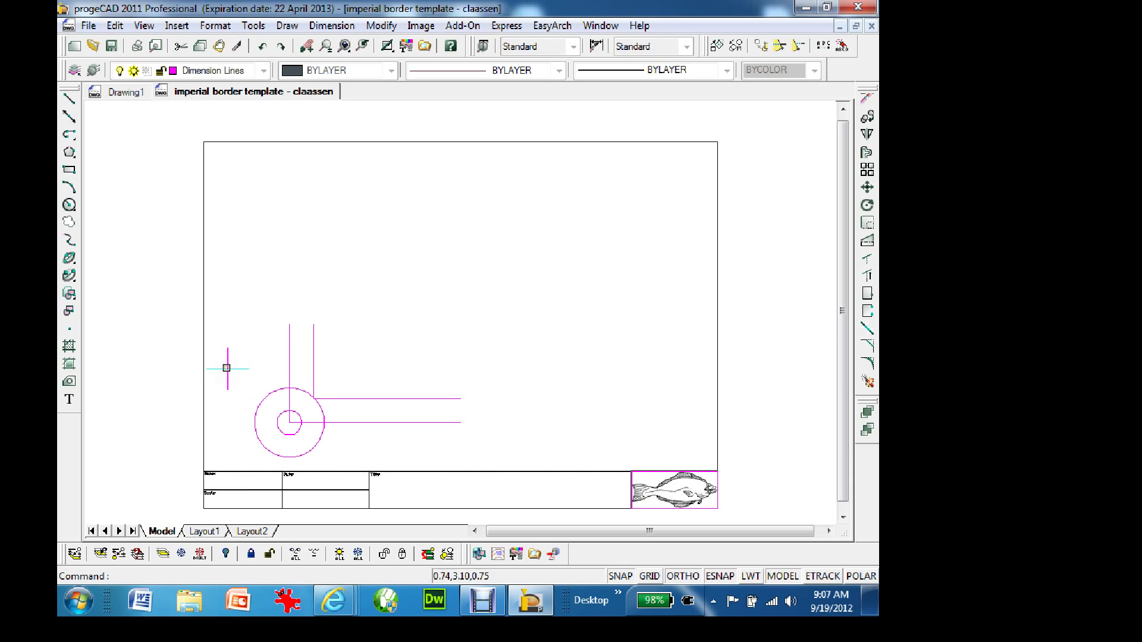
text(trim)
key(Return)
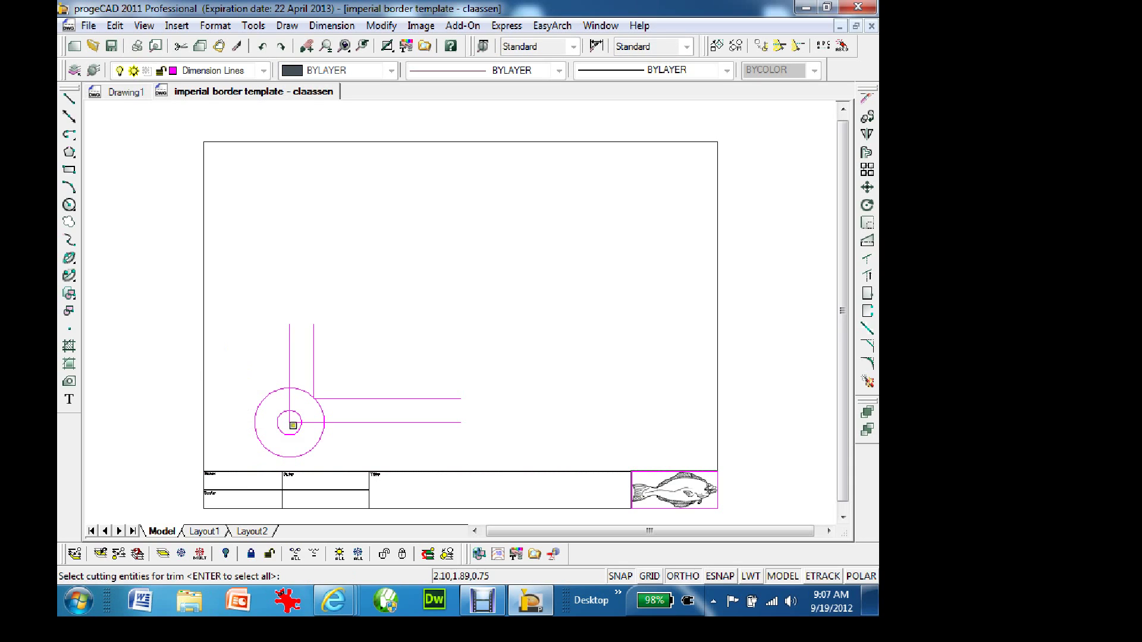
key(Return)
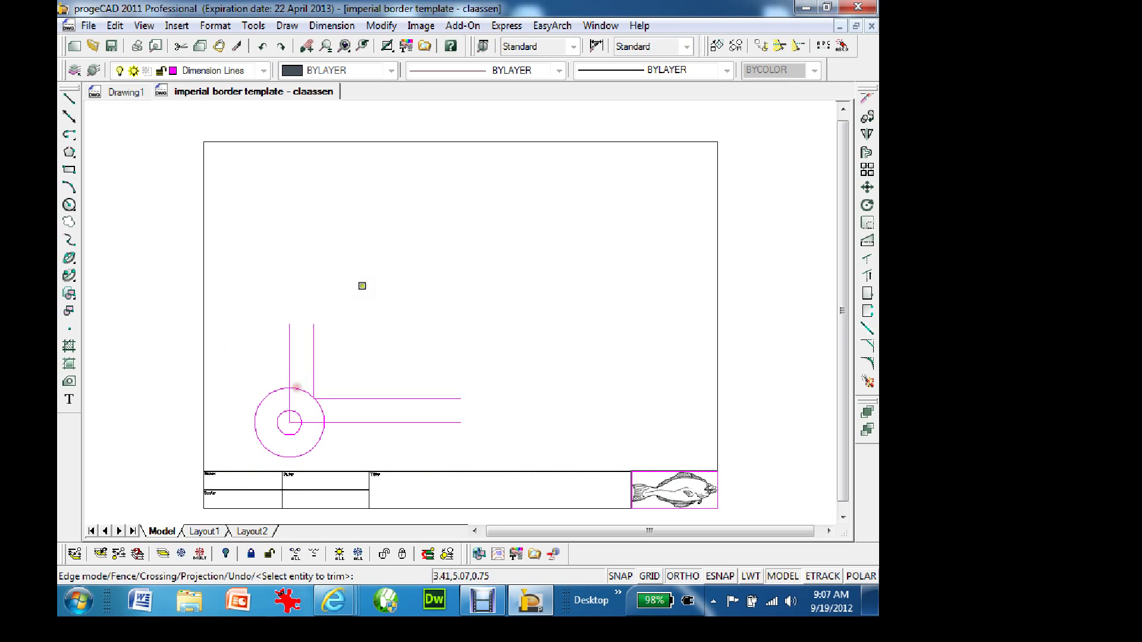
key(Escape)
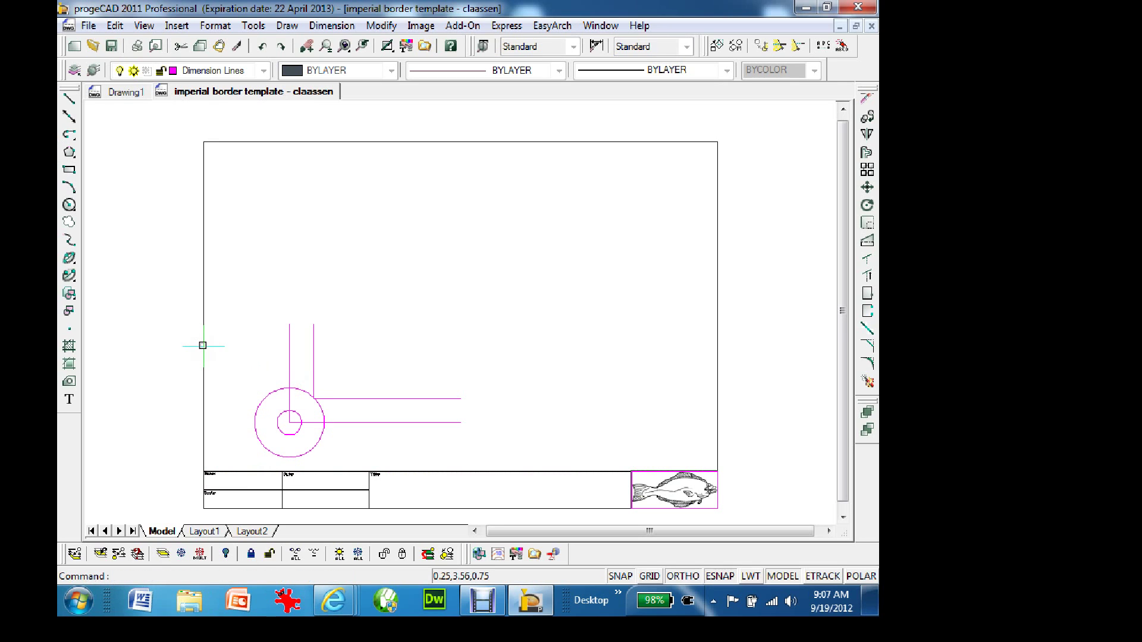
Step: Trim the vertical and horizontal centre lines inside the large circle, using the circle as the cutting edge
text(z)
key(Return)
text(w)
key(Return)
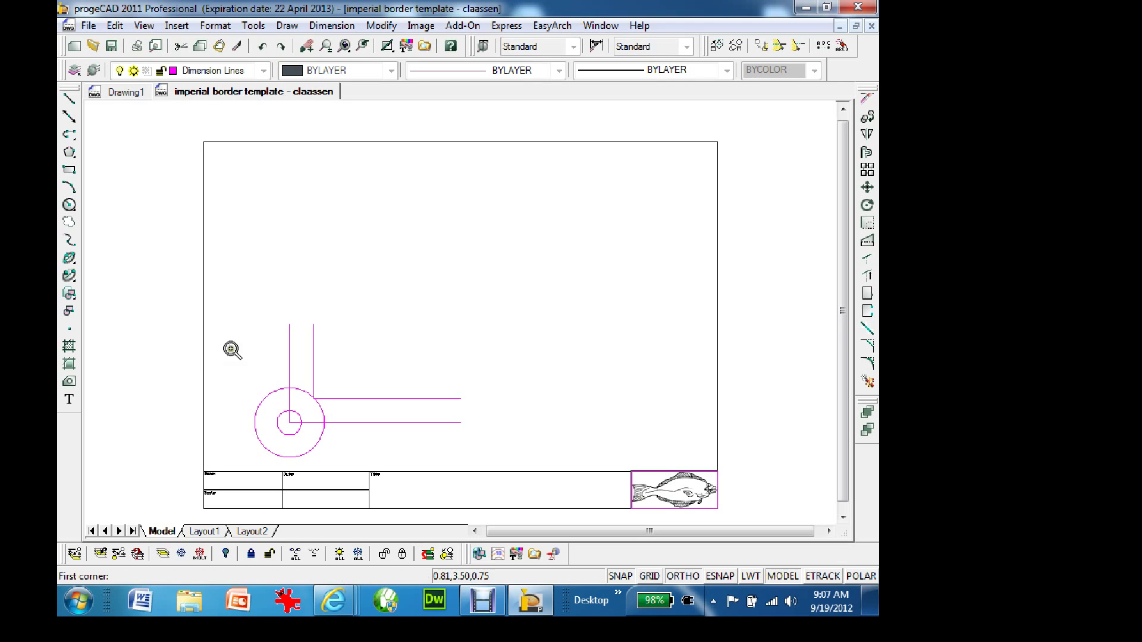
click(234, 310)
click(373, 472)
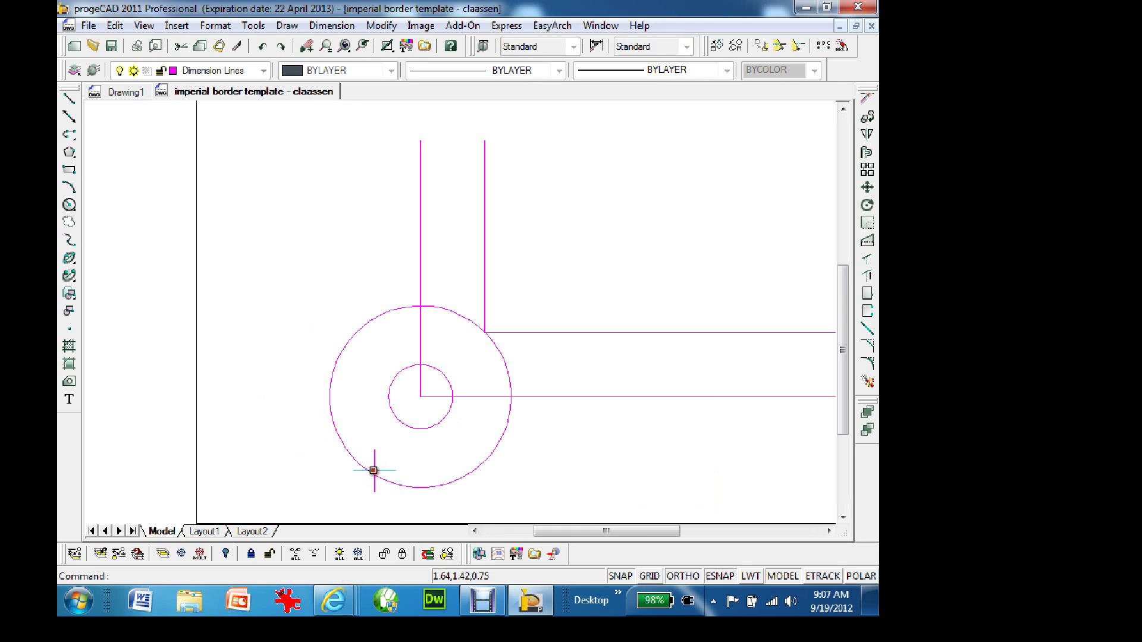
text(tri)
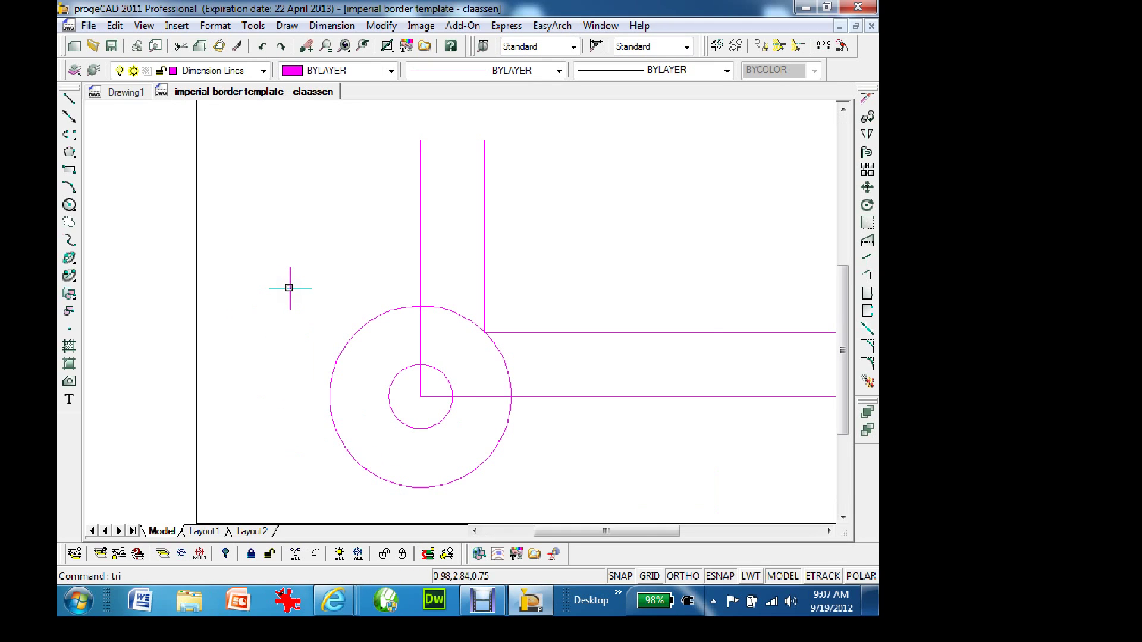
text(m)
key(Return)
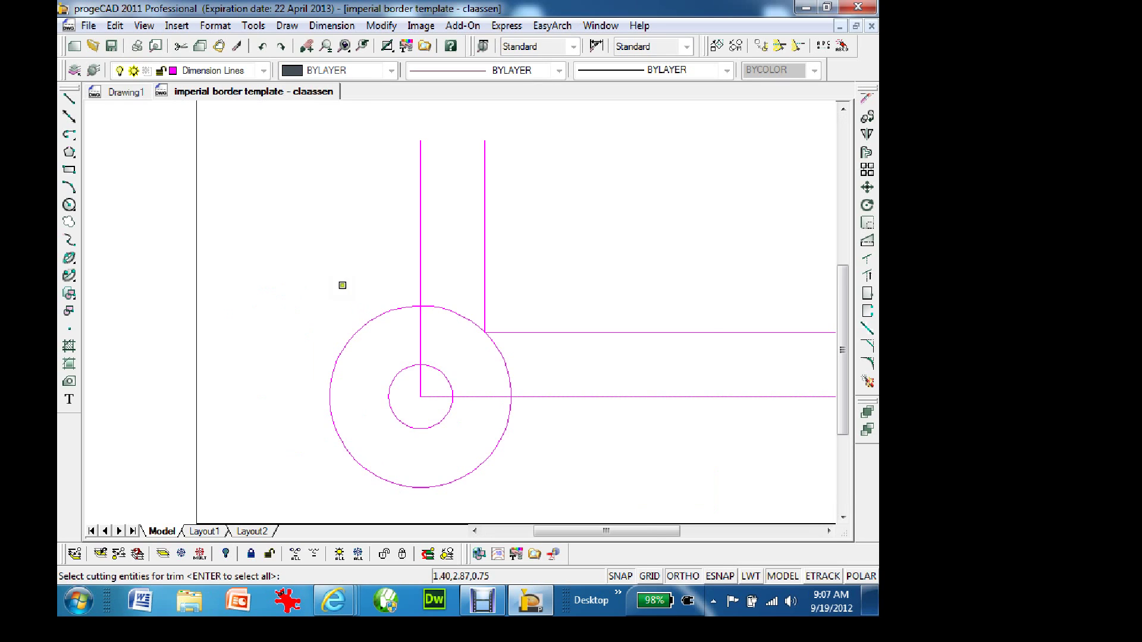
click(390, 309)
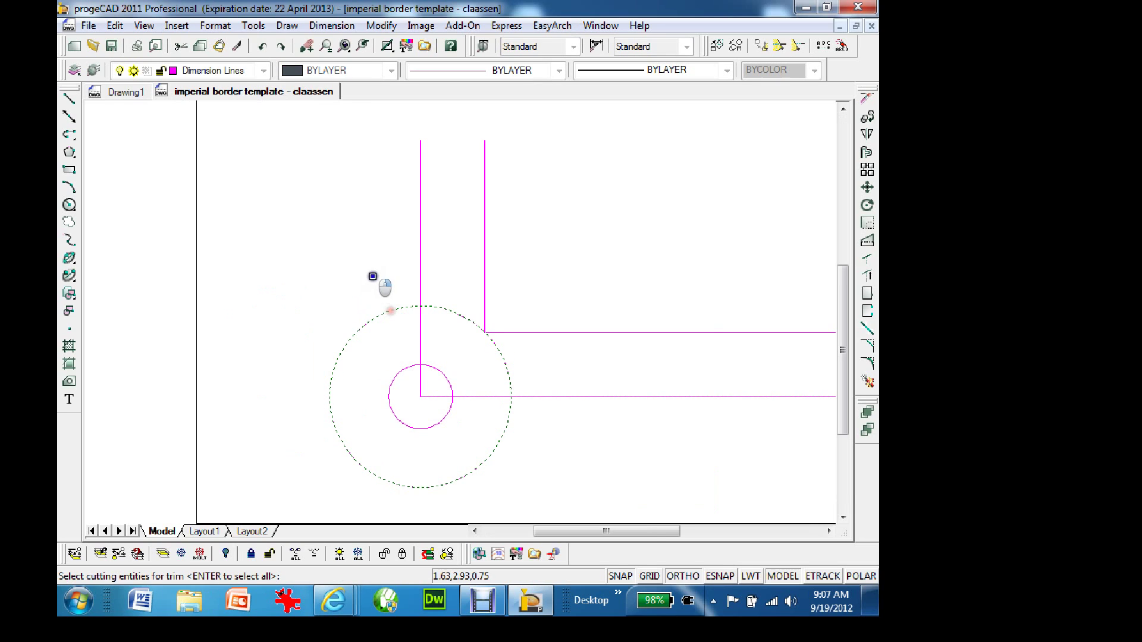
key(Return)
click(425, 340)
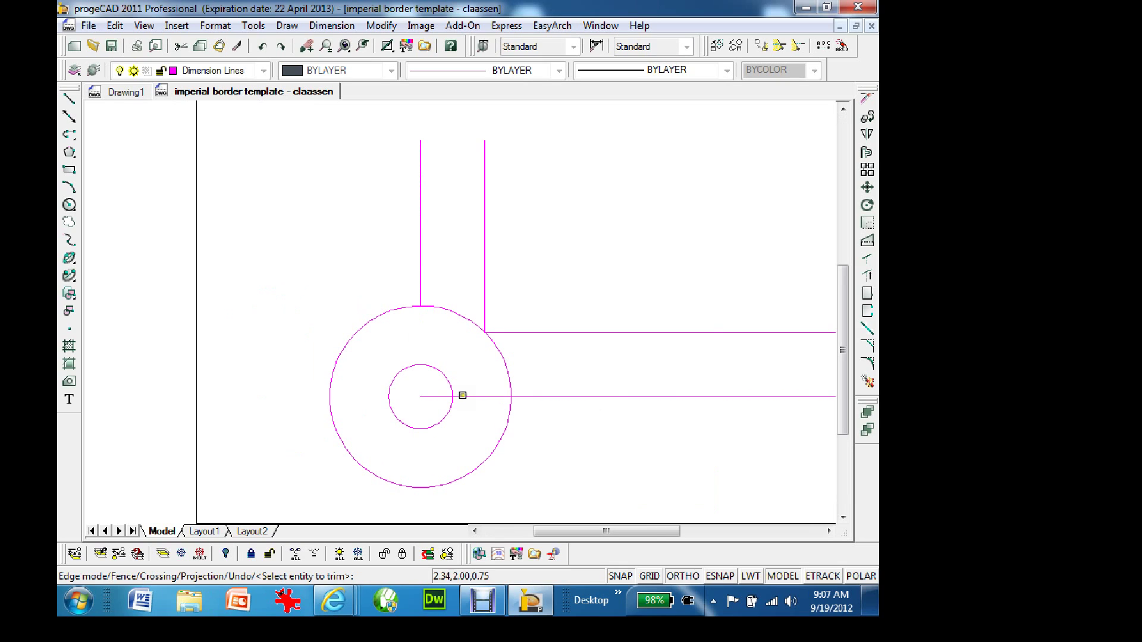
click(462, 397)
key(Return)
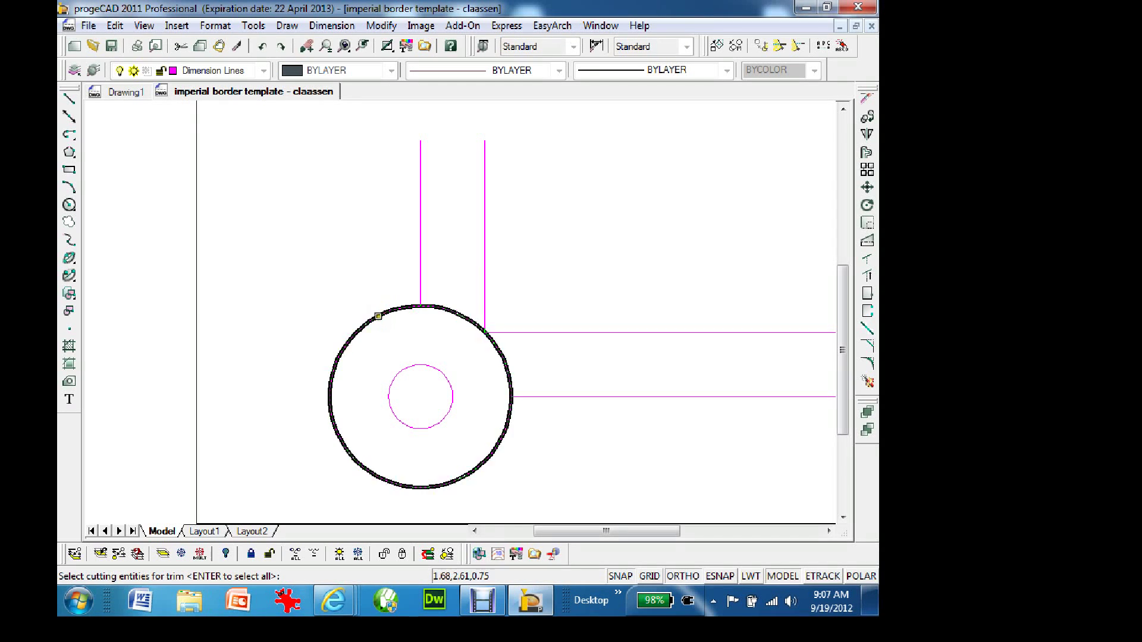
Step: Trim away the large circle's upper-right quarter, using the left vertical and lower horizontal lines as cutting edges
click(419, 278)
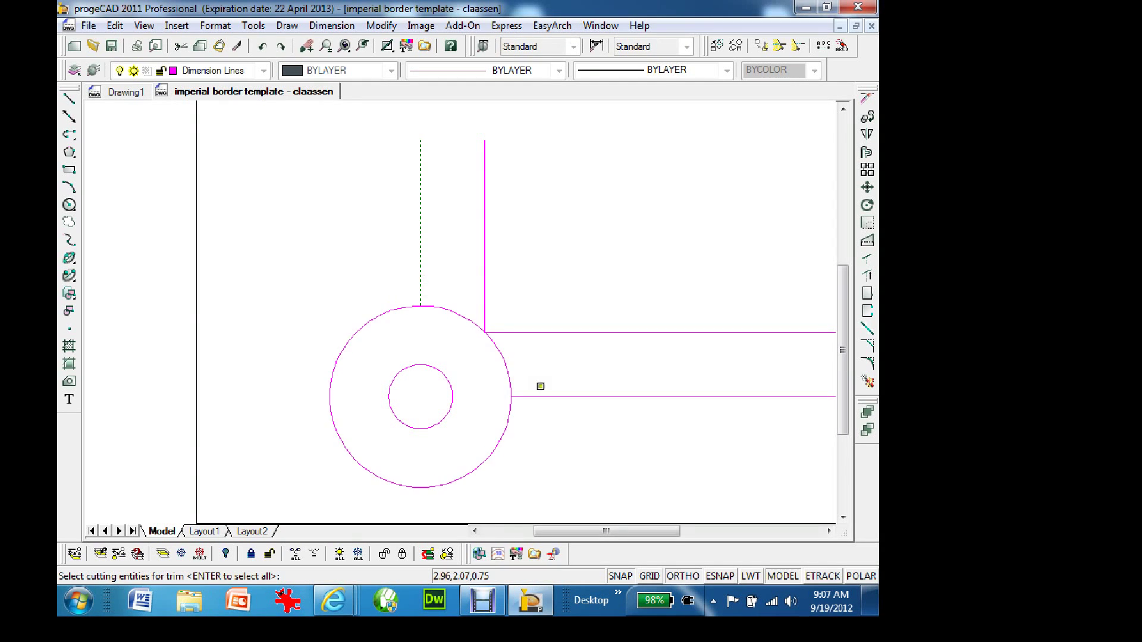
click(548, 396)
right_click(543, 358)
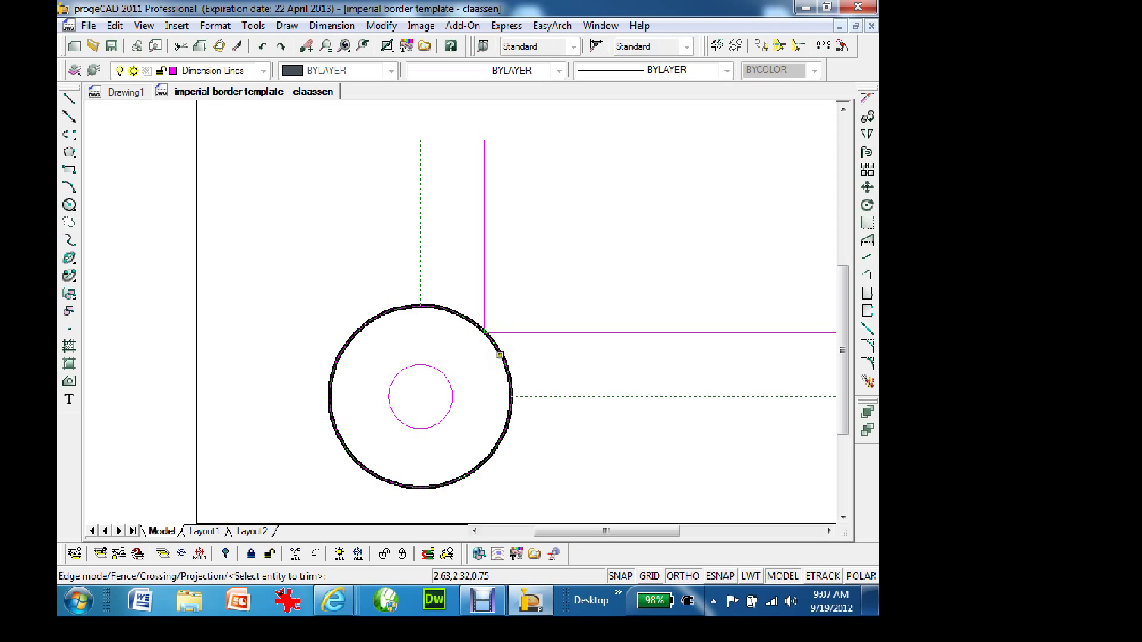
click(507, 356)
click(506, 355)
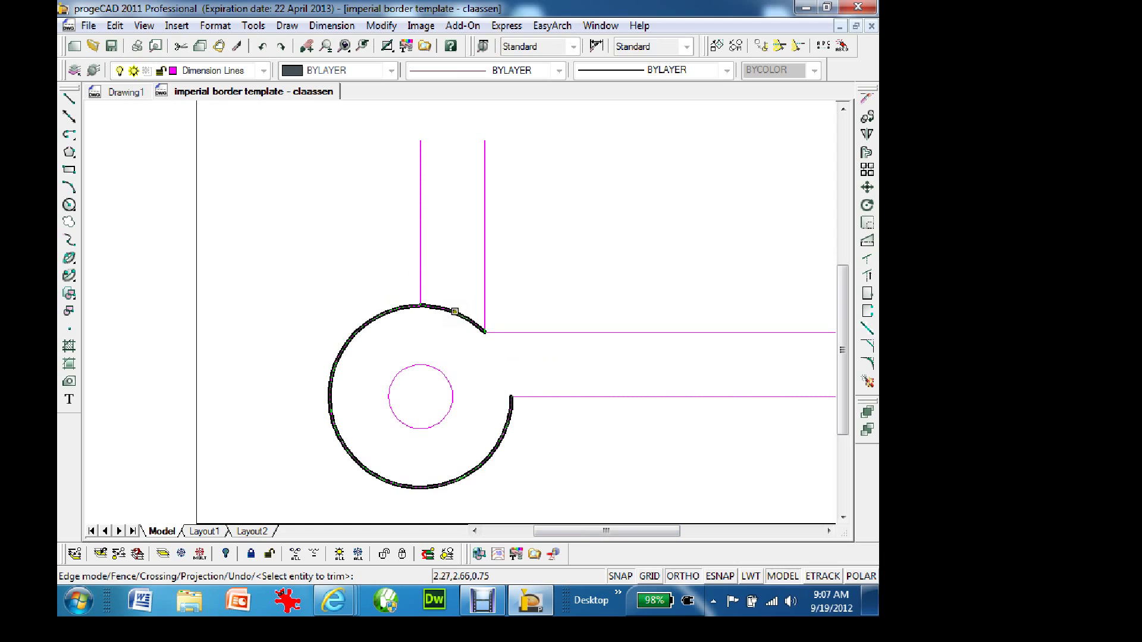
click(455, 311)
key(Return)
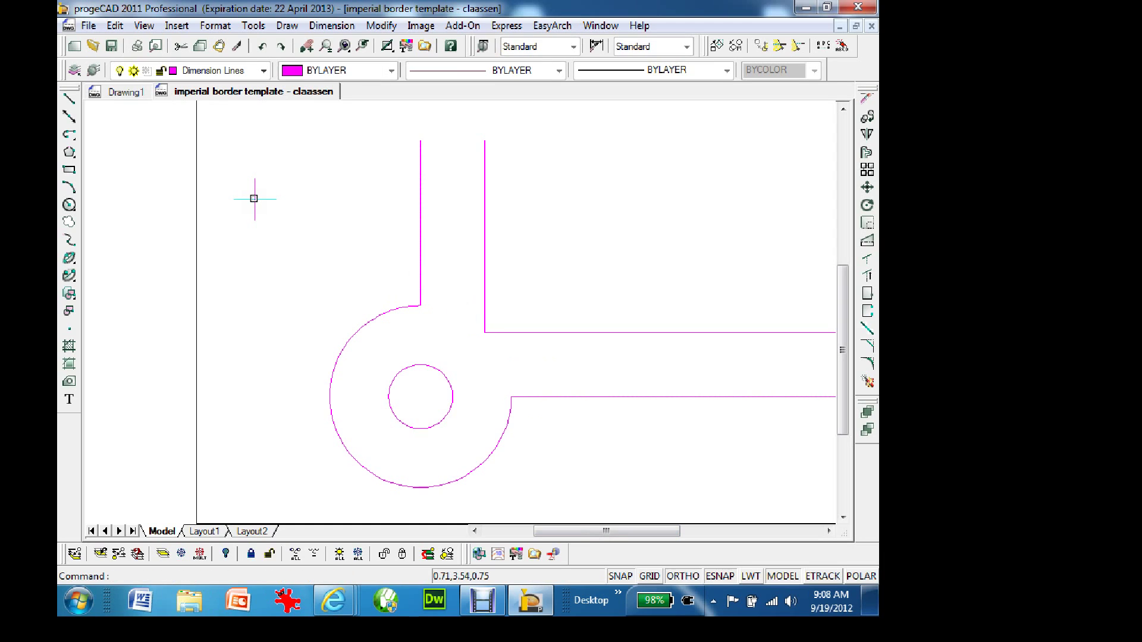
Step: Check the reference gasket drawing and fillet the left vertical line to the large arc with a radius of 0.35
text(z)
key(Return)
text(e)
key(Return)
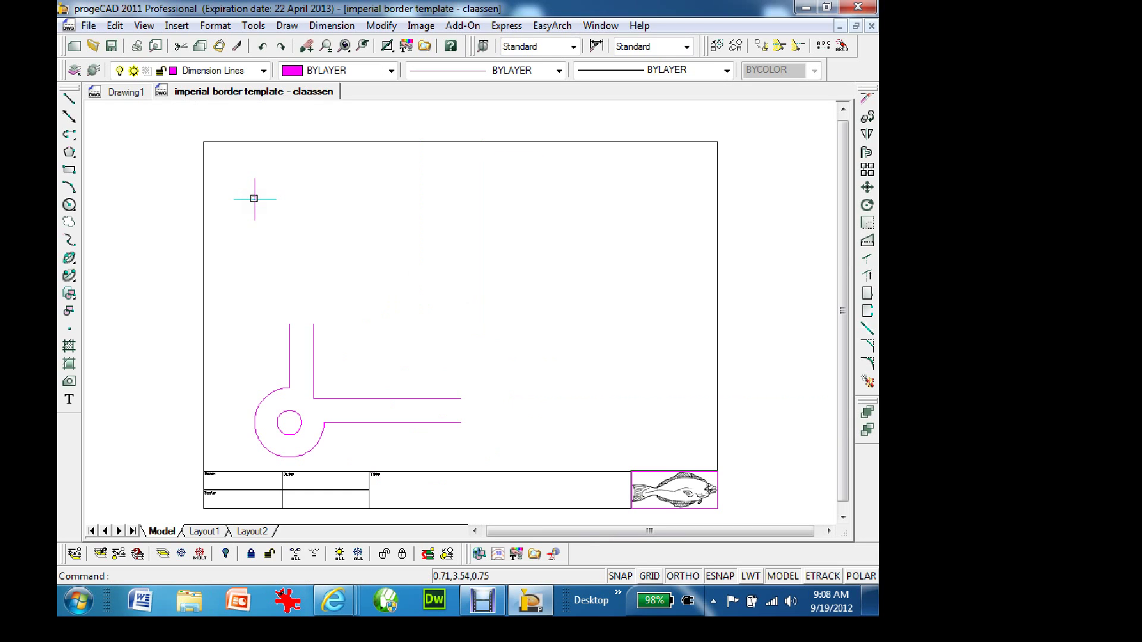
click(532, 602)
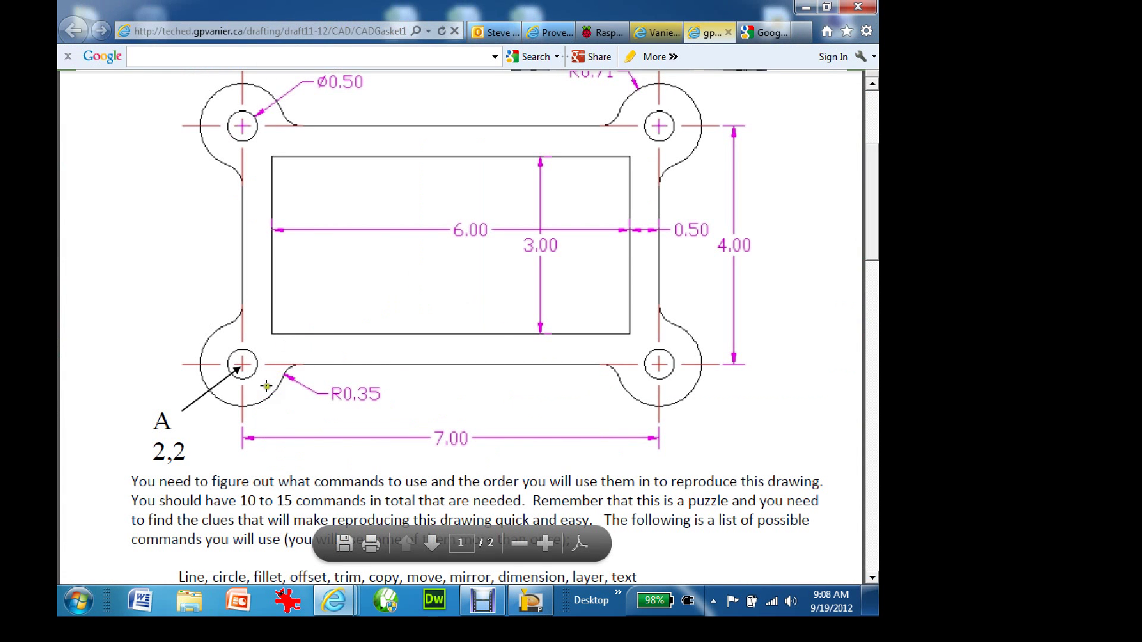
click(527, 602)
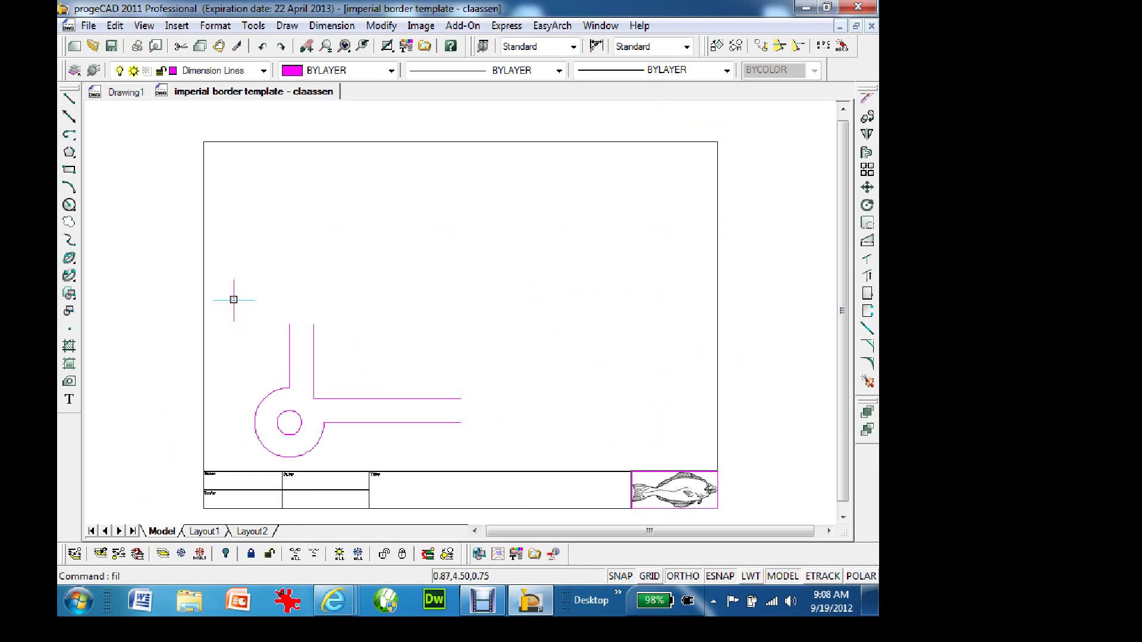
key(Return)
text(r)
key(Return)
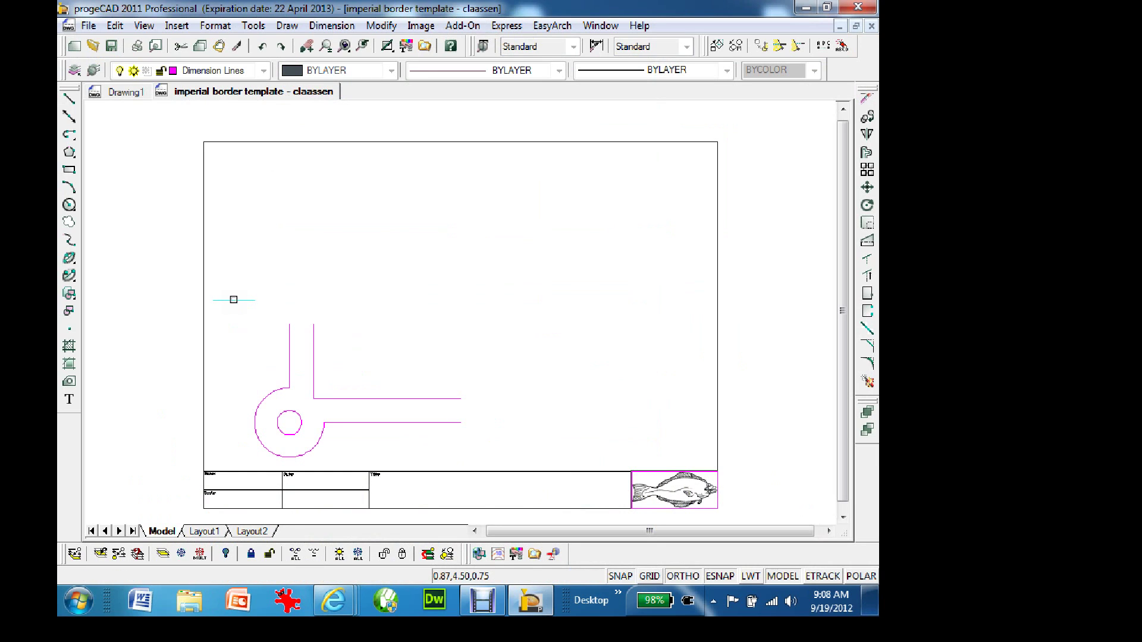
key(Return)
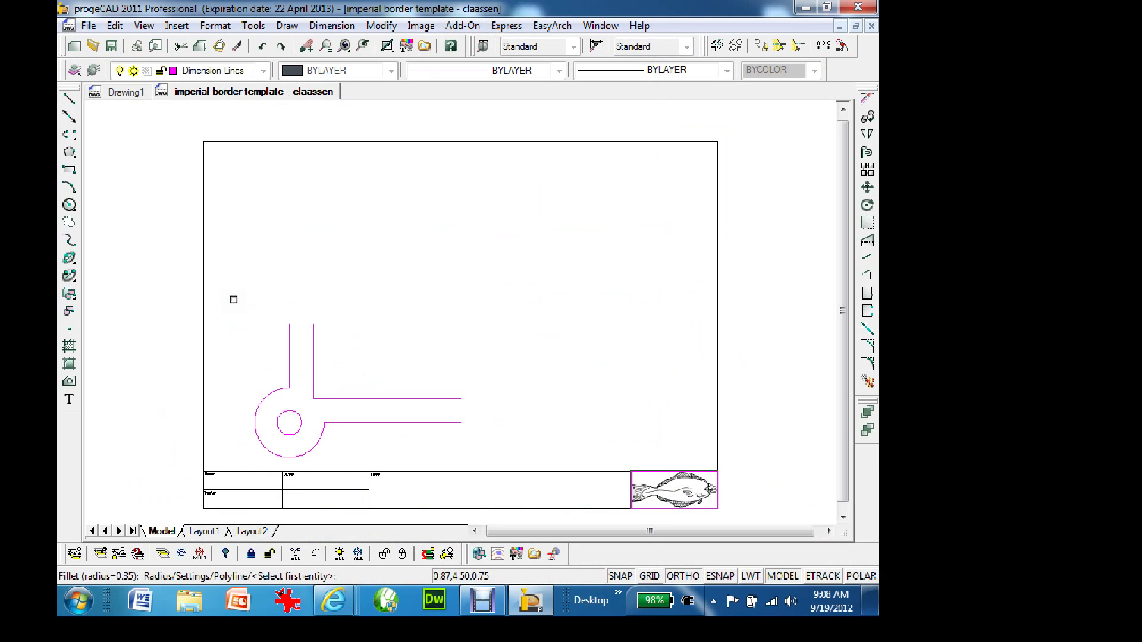
click(290, 360)
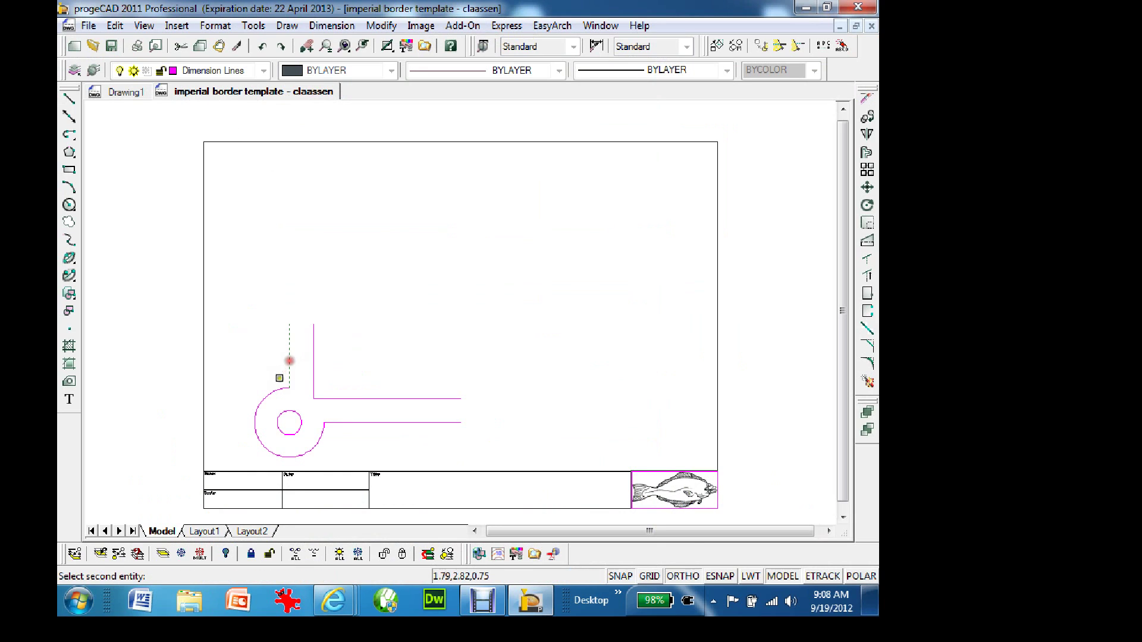
click(274, 390)
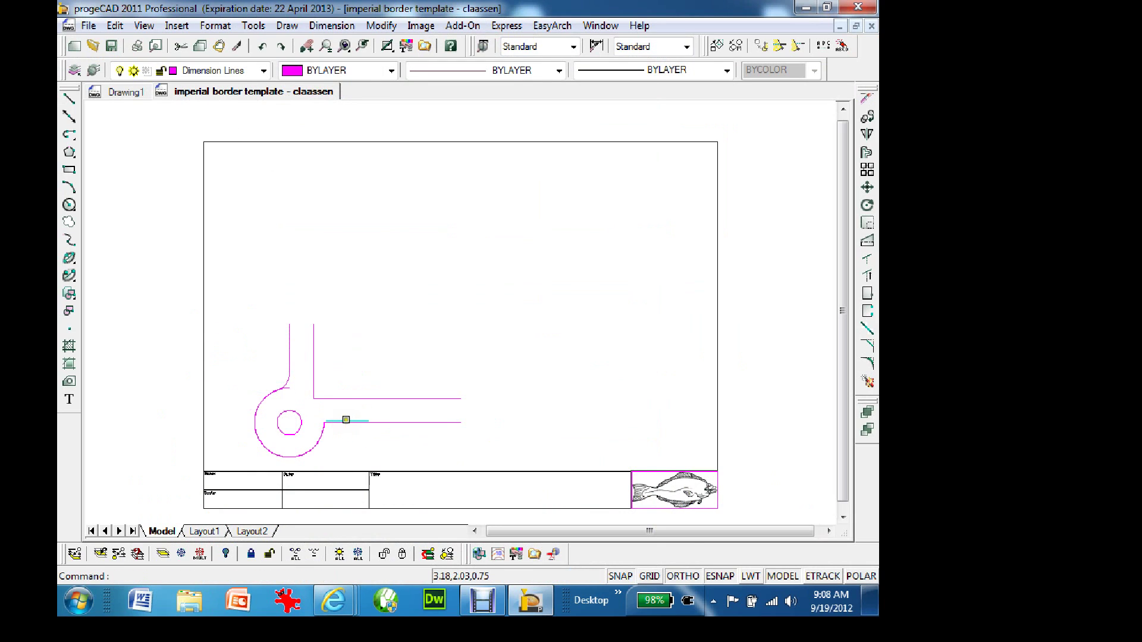
Step: Fillet the lower horizontal line to the large arc with the same 0.35 radius
right_click(350, 422)
key(Return)
click(341, 423)
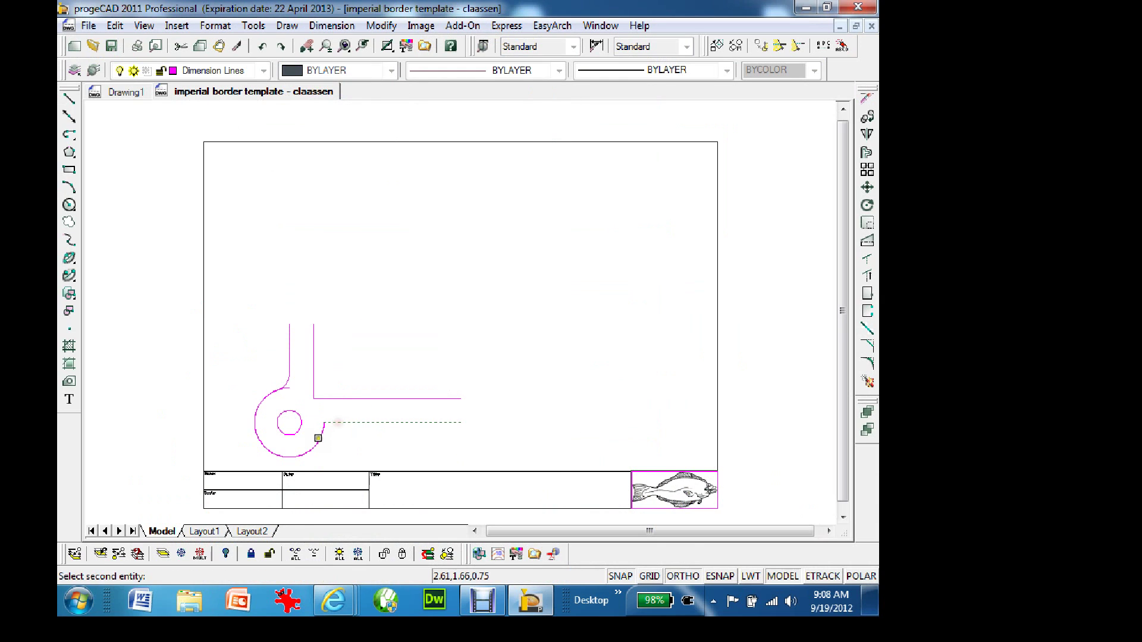
click(319, 438)
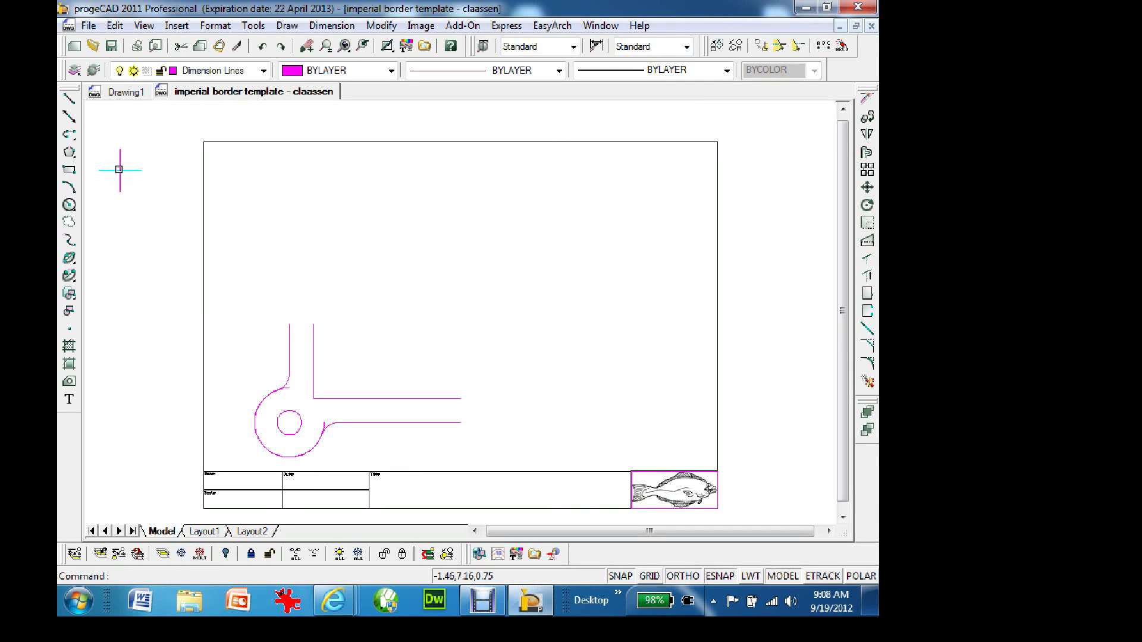
Step: Trim the leftover end of the large arc beyond the upper fillet, using that fillet as the cutting edge
key(Return)
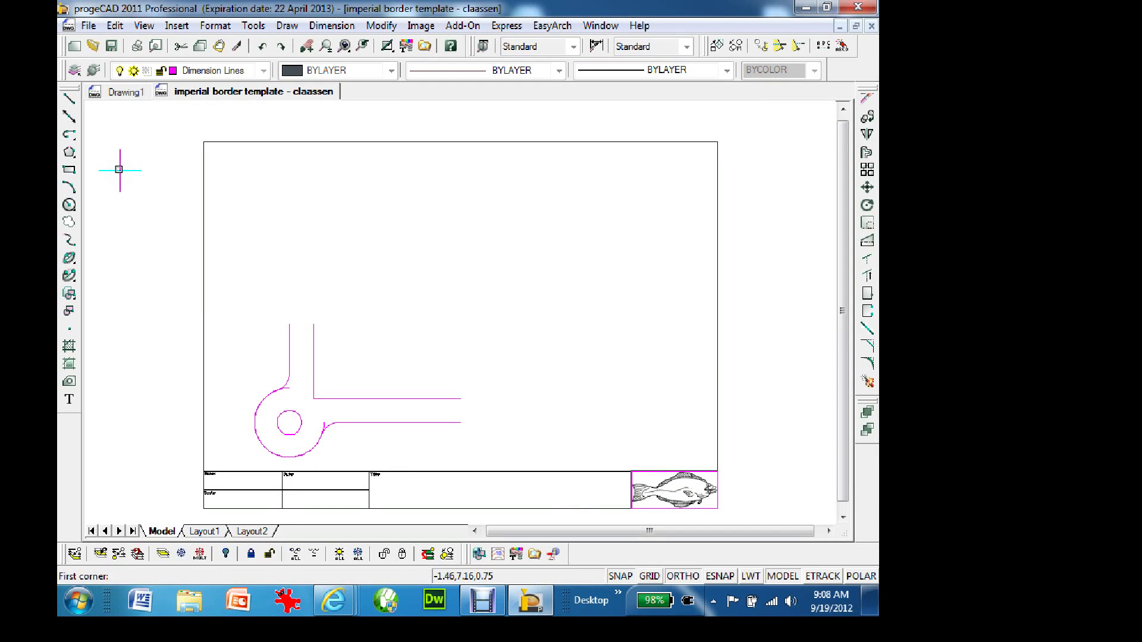
click(237, 275)
click(436, 496)
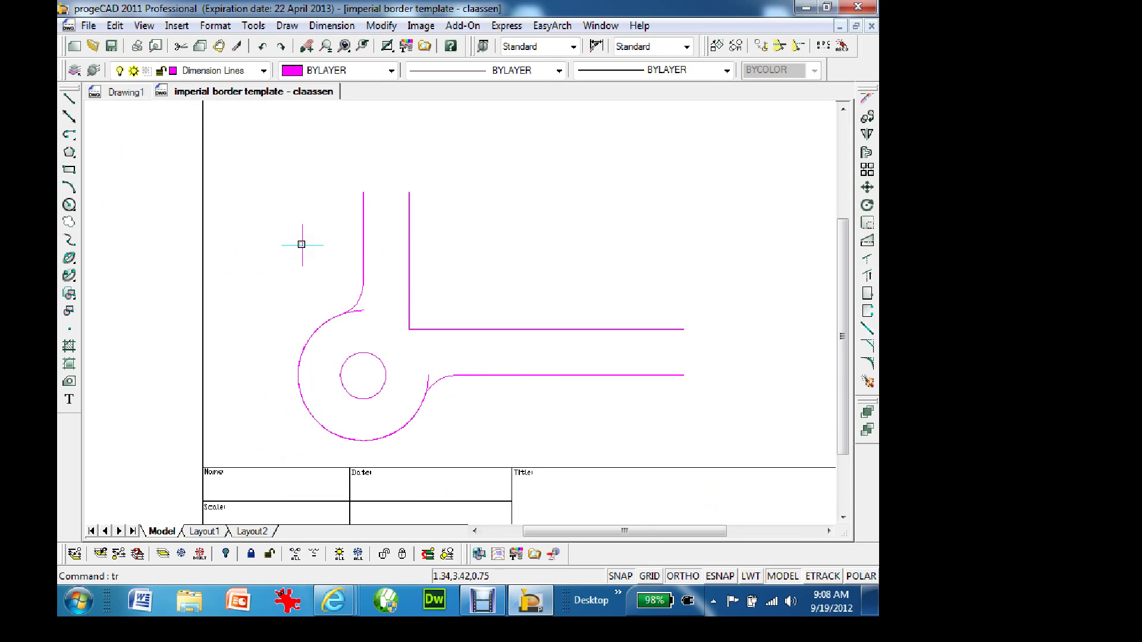
key(Return)
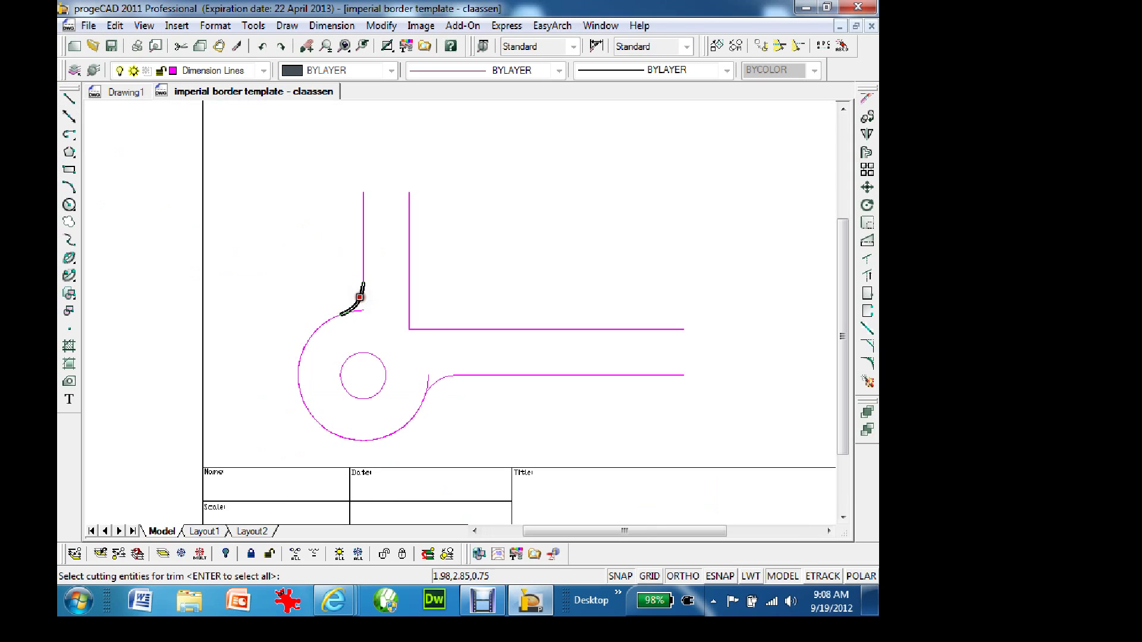
click(360, 296)
key(Return)
click(360, 308)
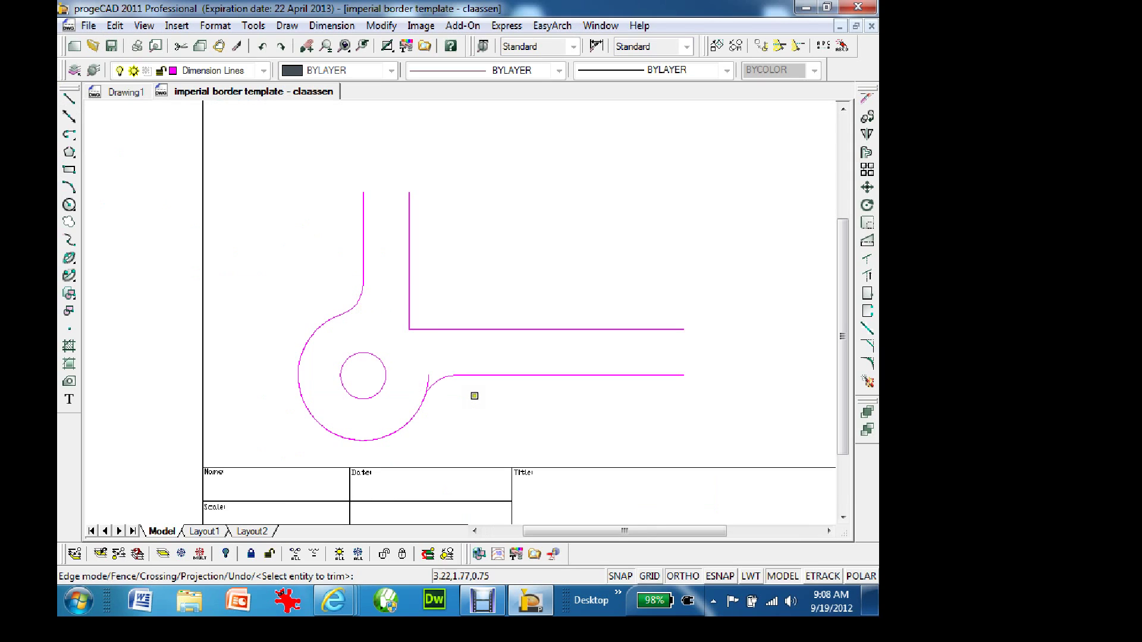
key(Return)
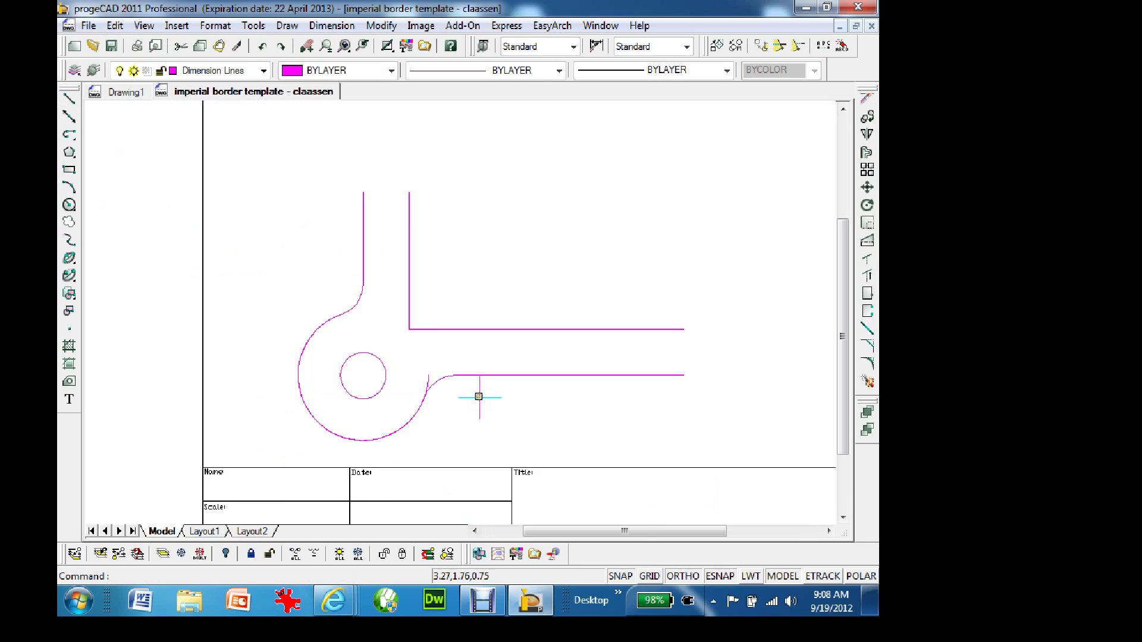
Step: Trim the leftover end of the large arc beyond the lower-right fillet, using that fillet as the cutting edge
key(Return)
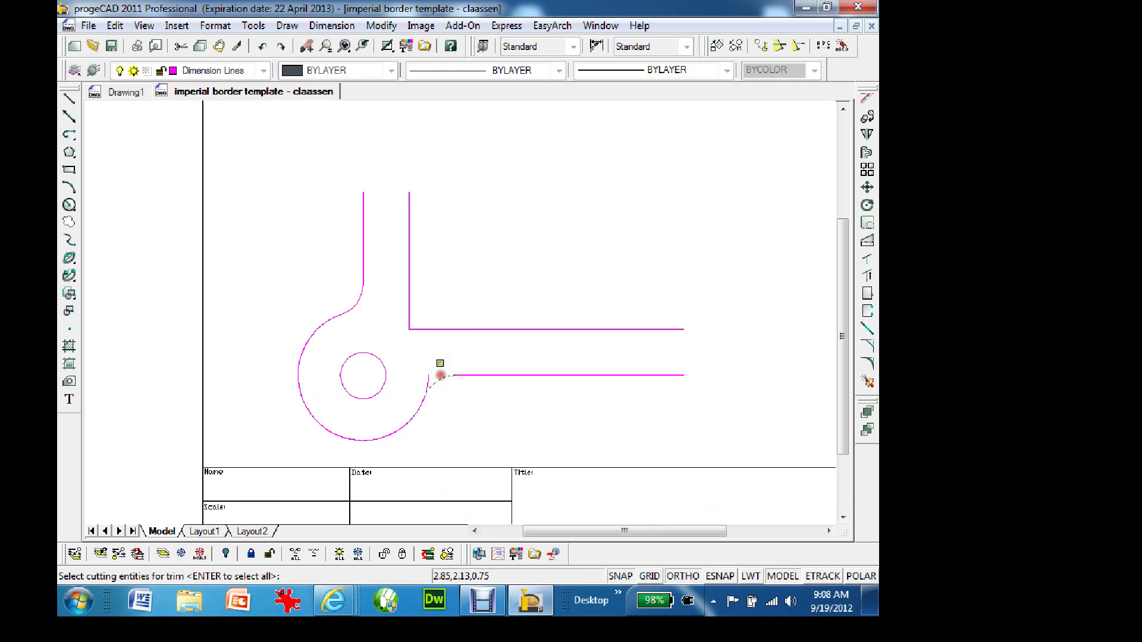
key(Return)
click(431, 378)
click(510, 441)
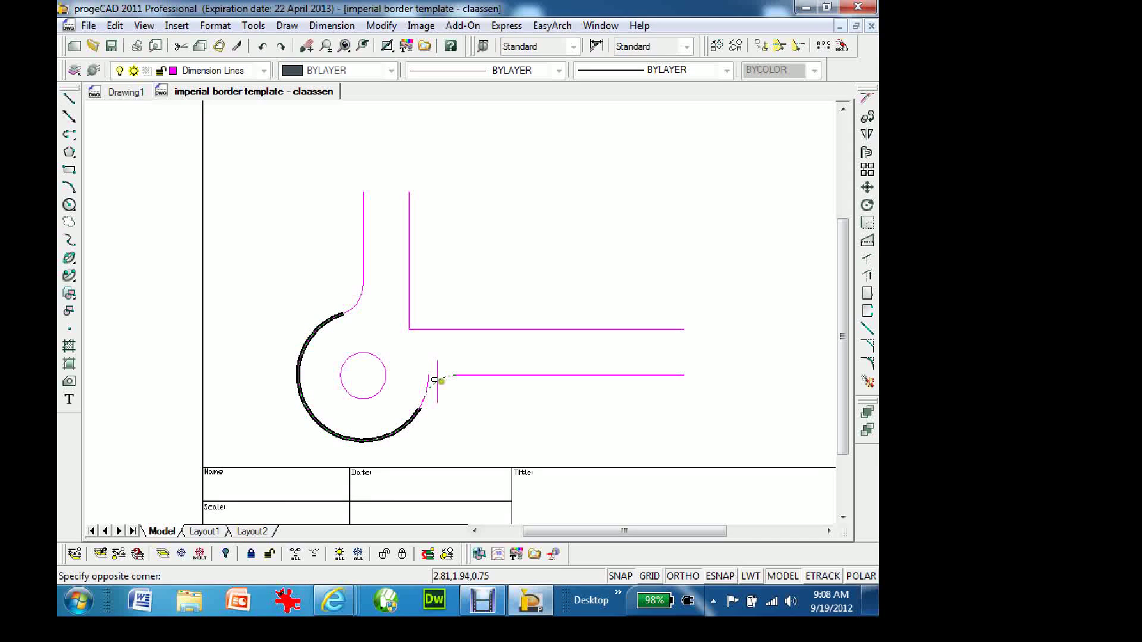
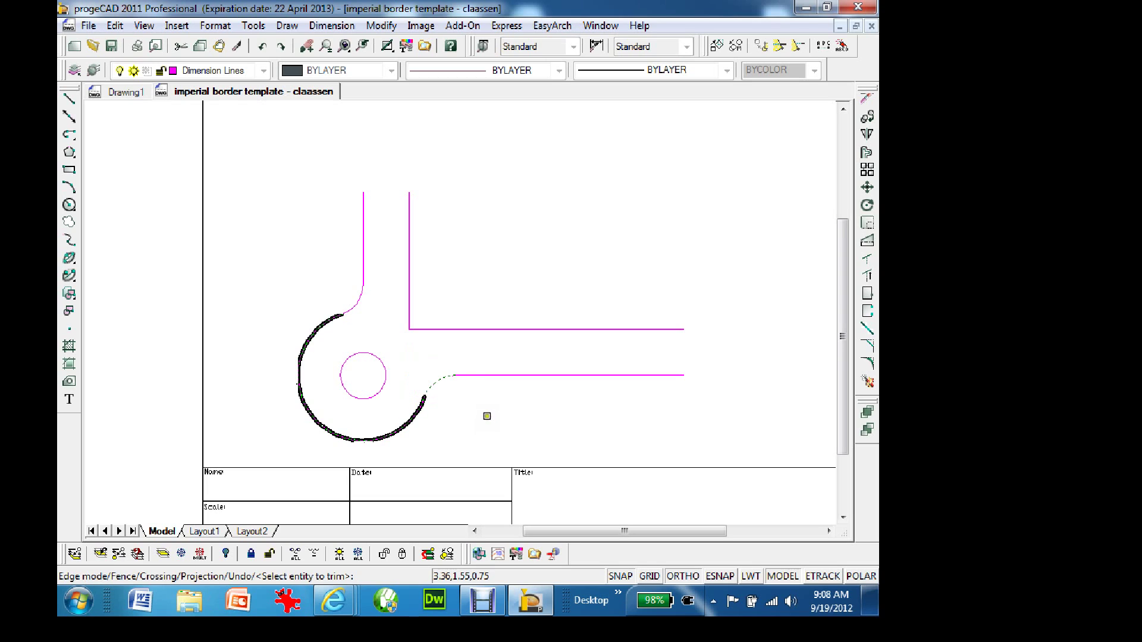
Step: Mirror the whole gasket corner upward about a horizontal line through the upper ends of its vertical lines, keeping the originals
middle_click(477, 319)
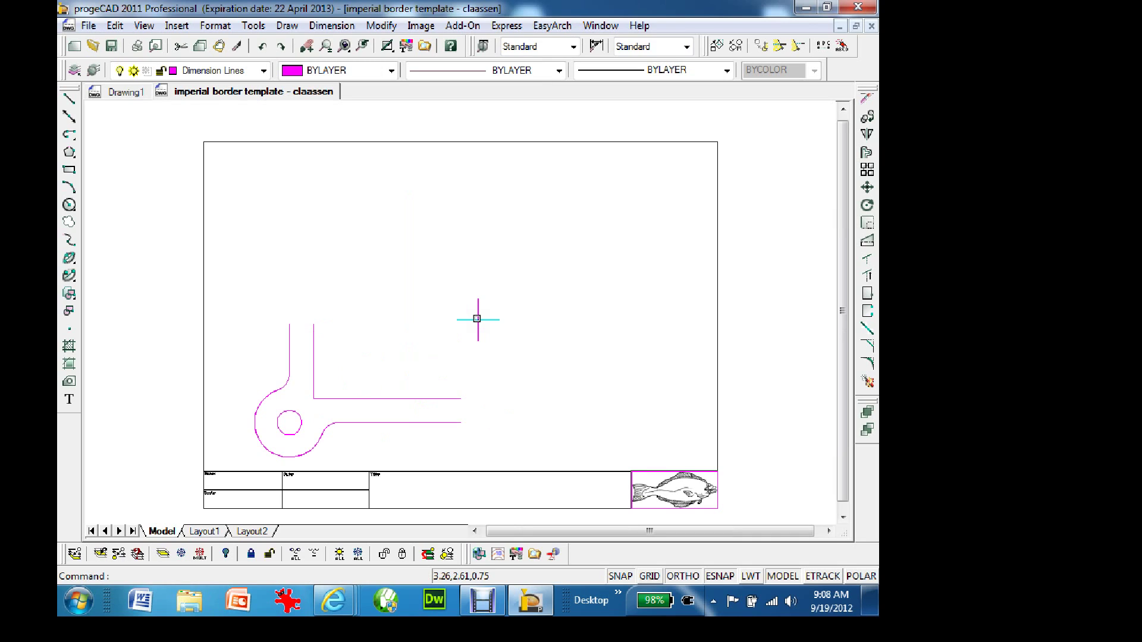
text(mirror)
key(Return)
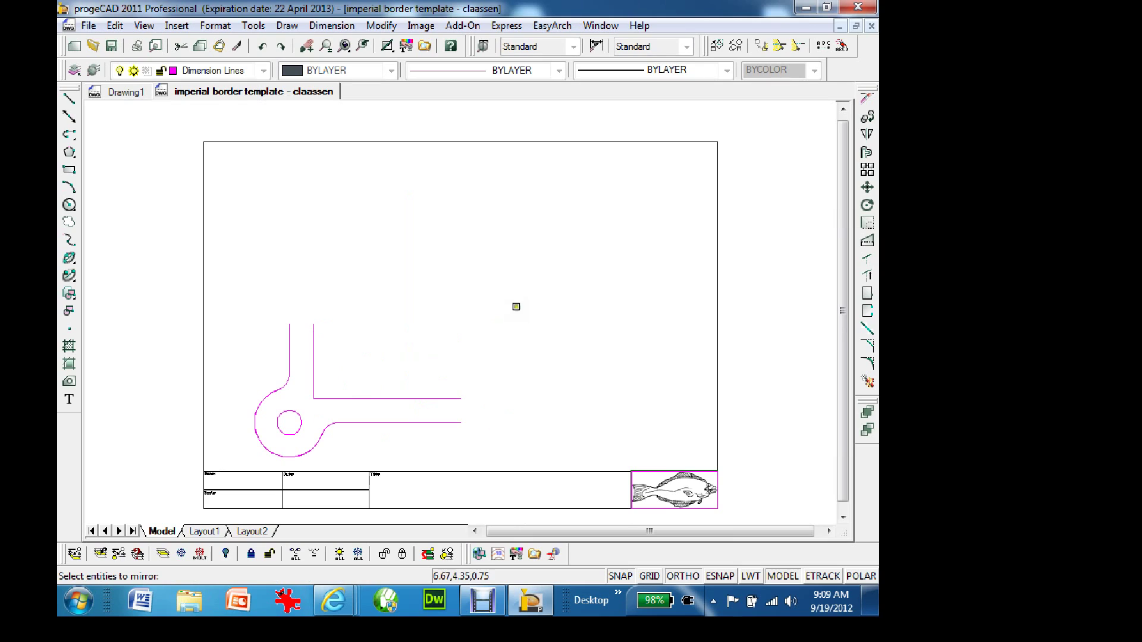
click(251, 295)
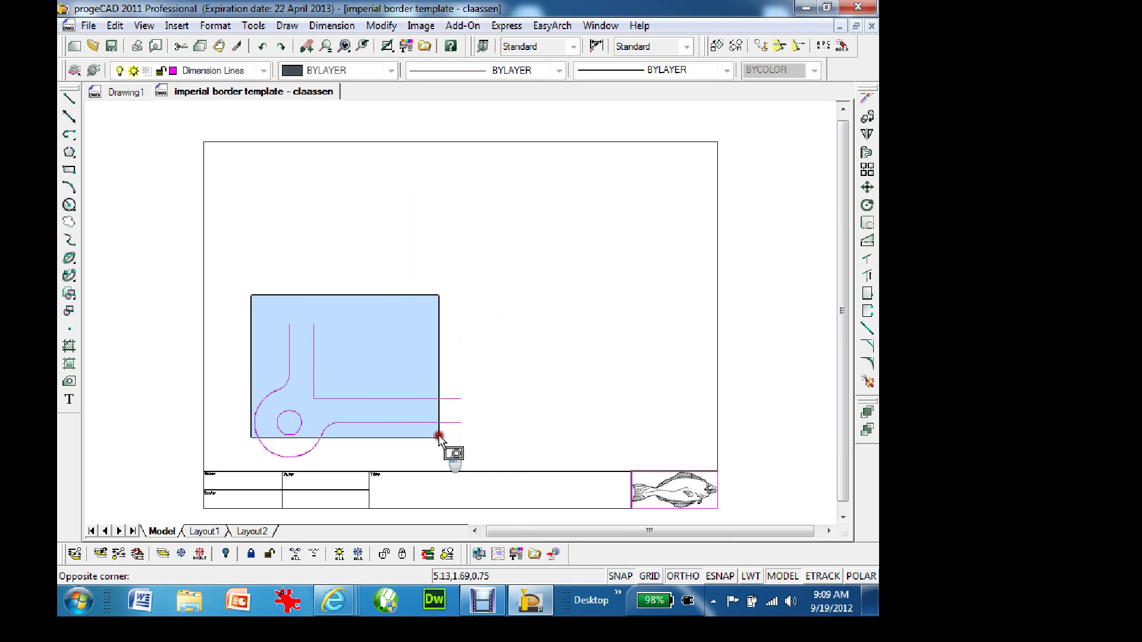
click(499, 464)
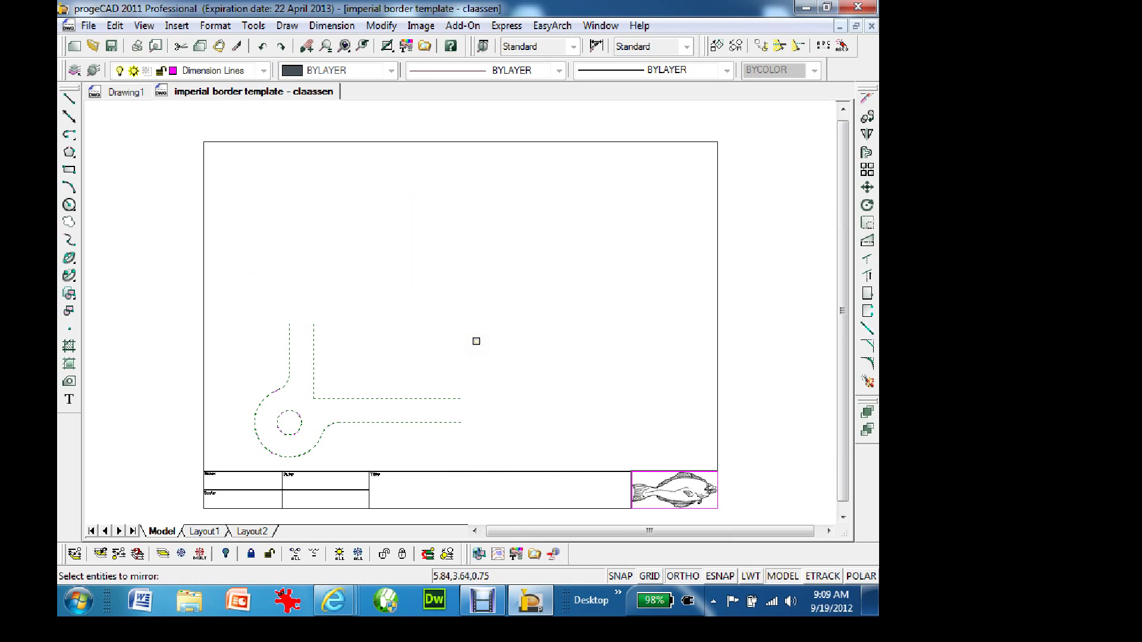
key(Return)
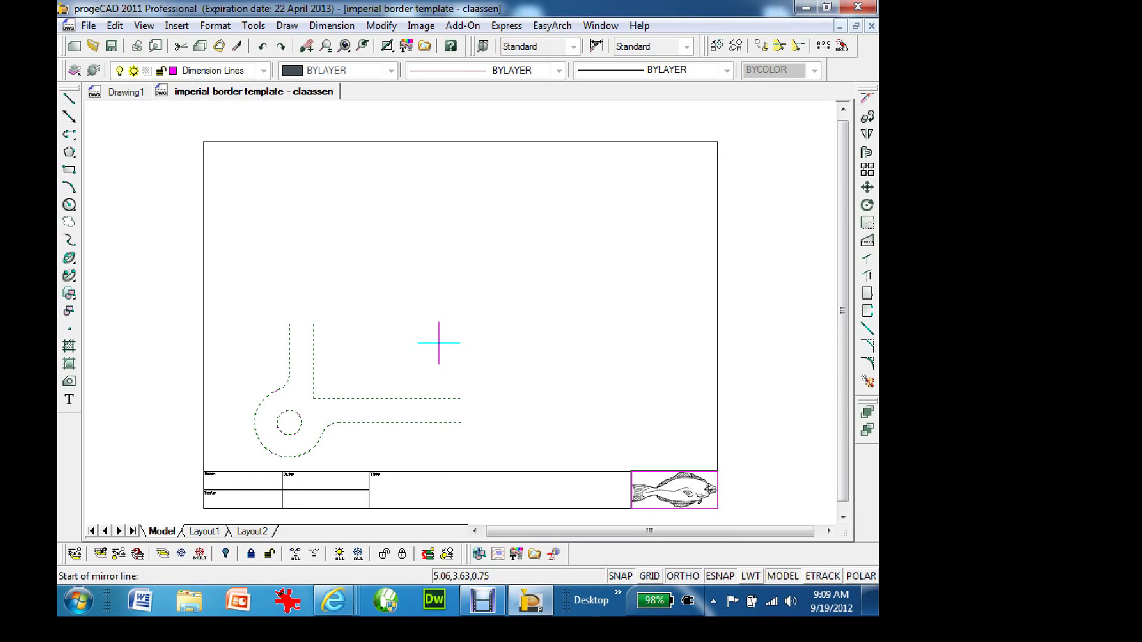
click(311, 325)
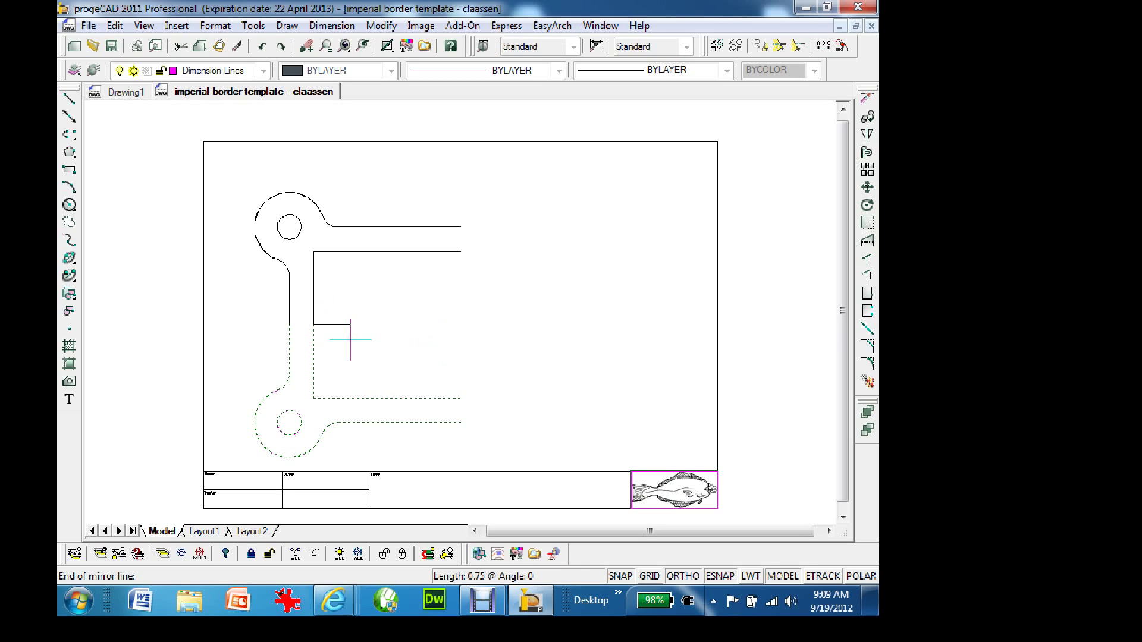
click(350, 340)
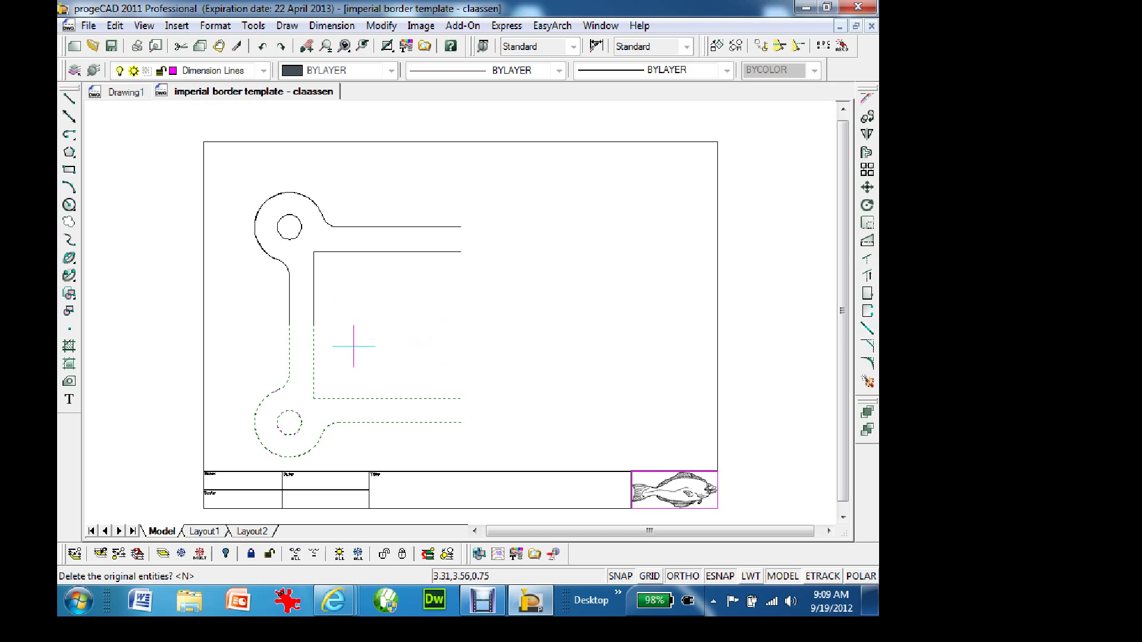
key(Return)
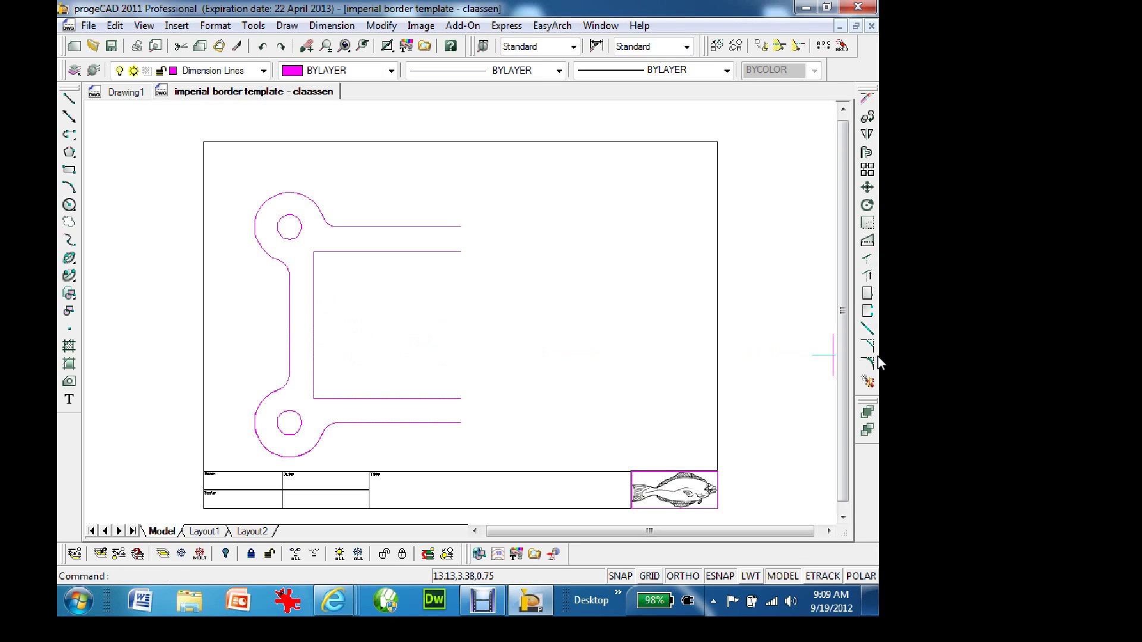
Step: Mirror the left half of the gasket about a vertical line through the right ends of its horizontal lines, keeping the originals
click(232, 169)
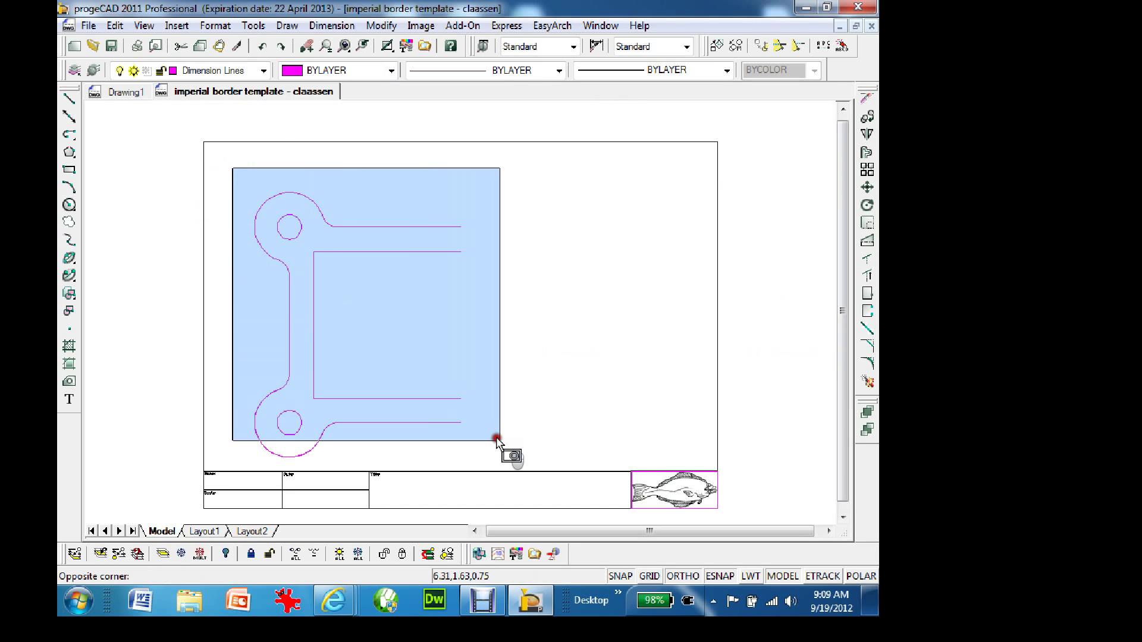
click(515, 461)
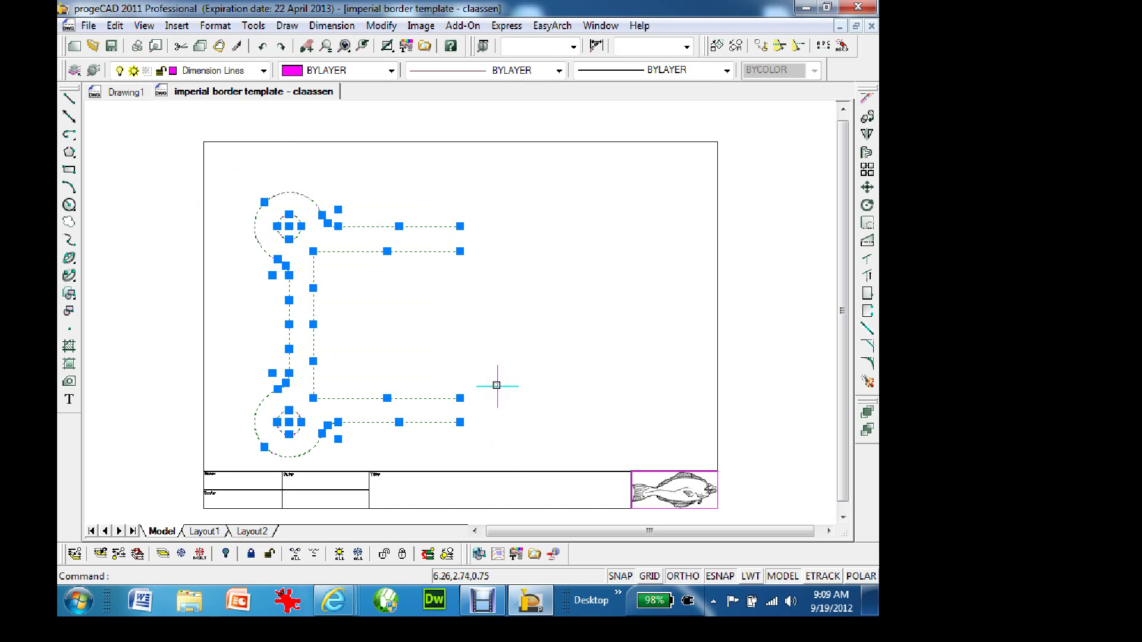
text(mirror)
key(Return)
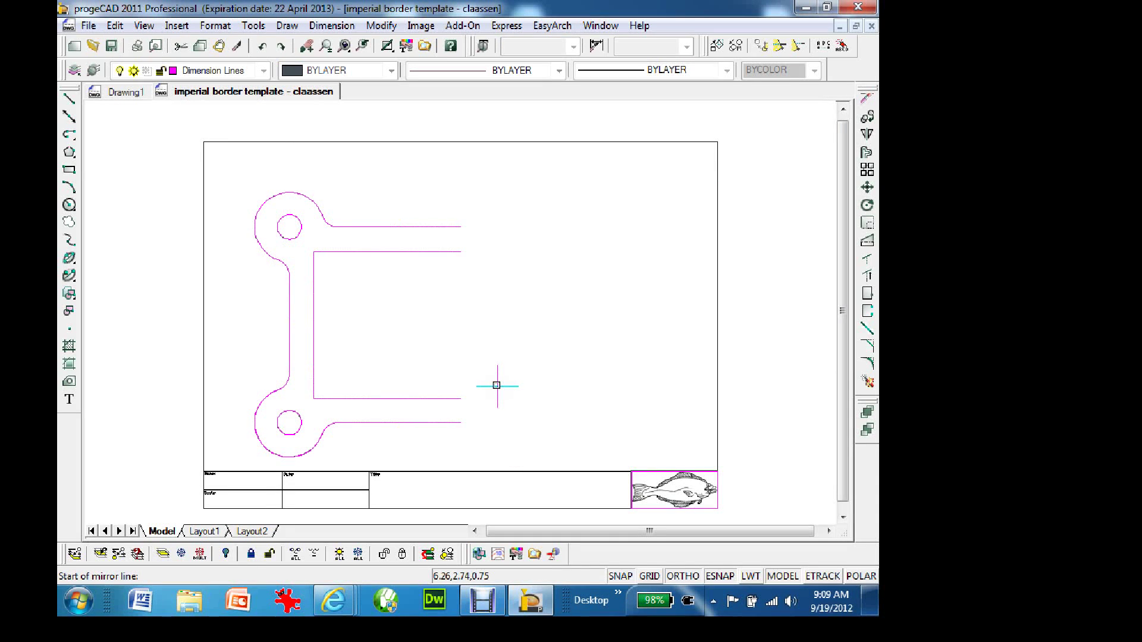
click(460, 398)
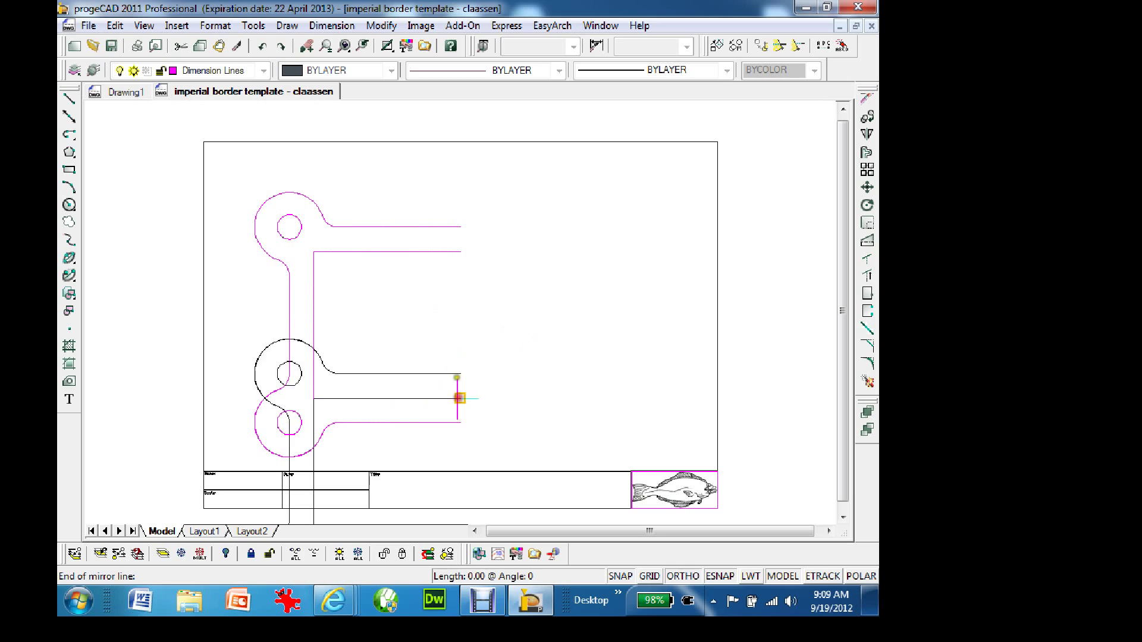
click(454, 300)
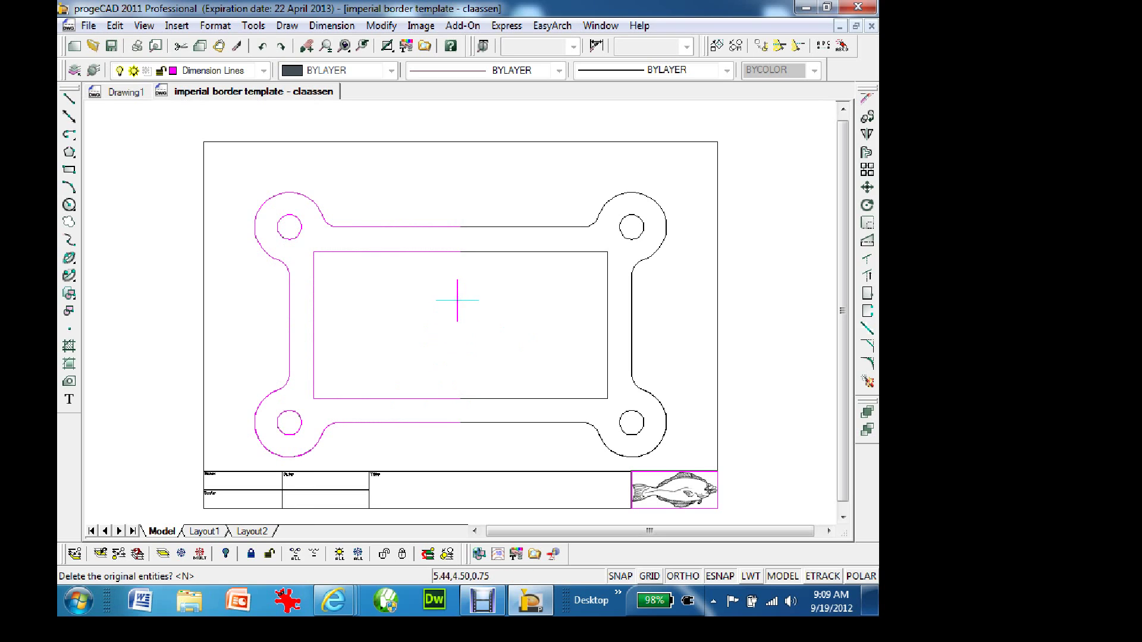
key(Return)
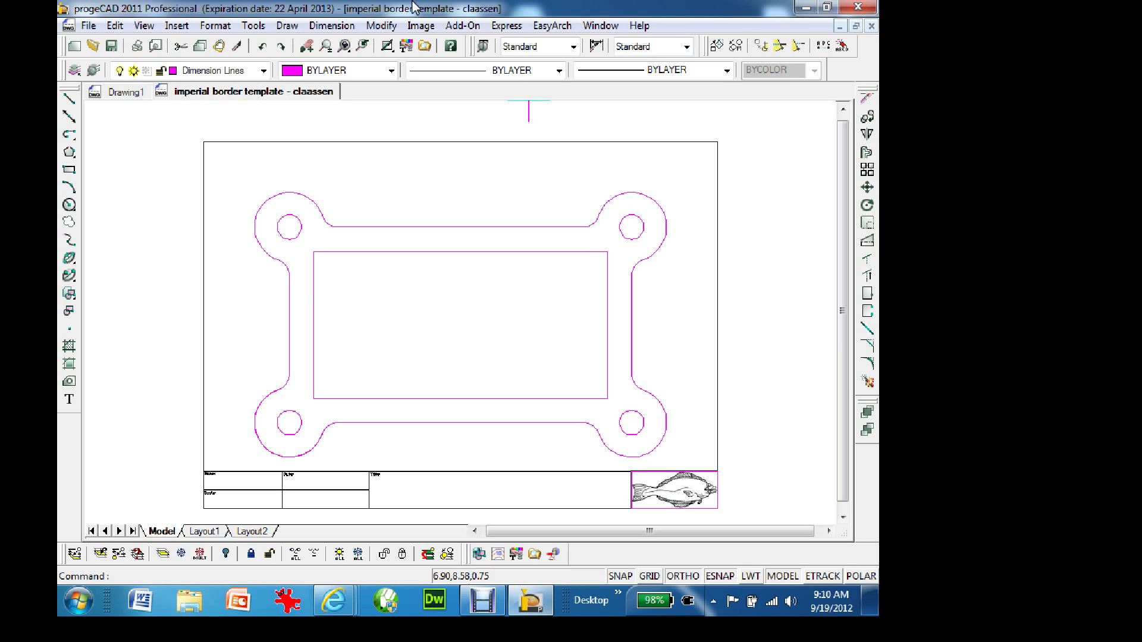
Step: Add a horizontal linear dimension between the centres of the two upper holes, placed above the gasket
click(331, 26)
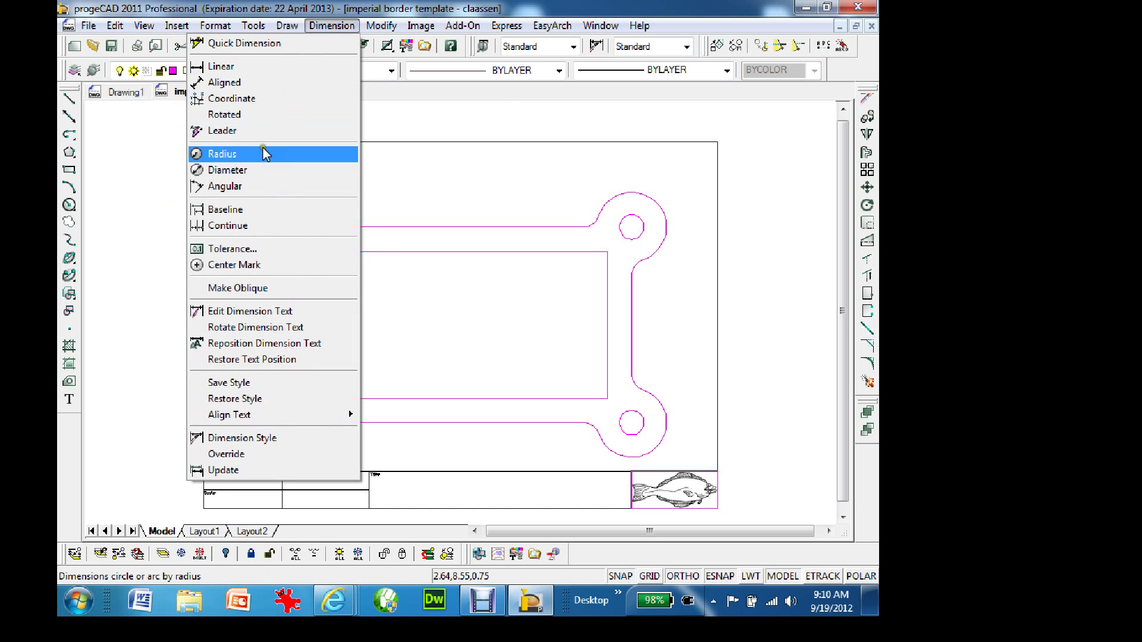
click(265, 67)
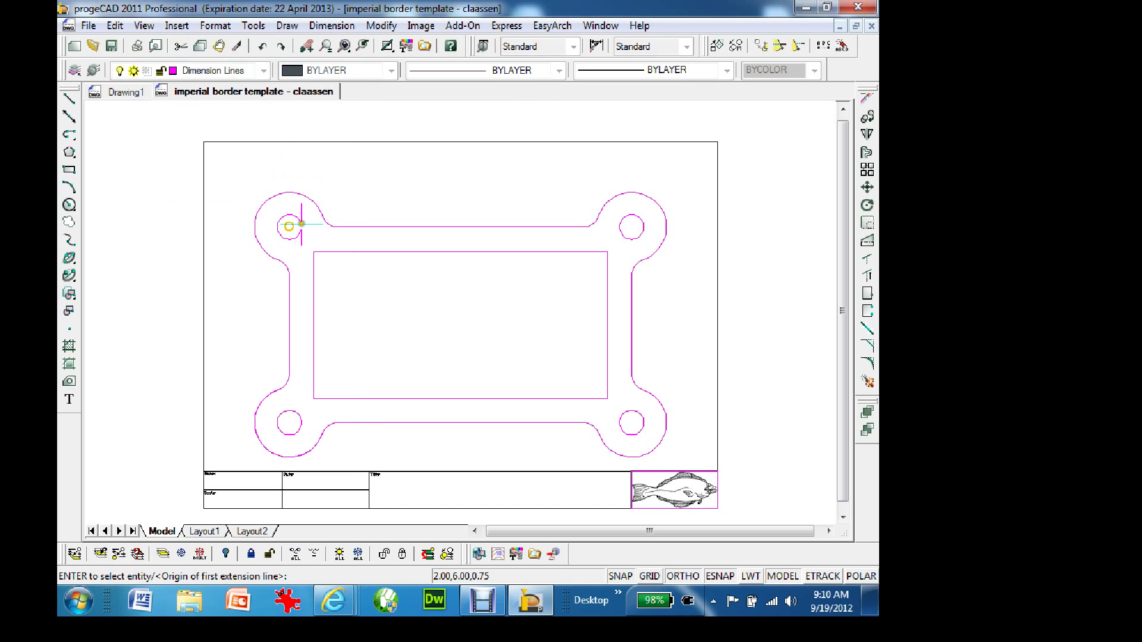
click(291, 222)
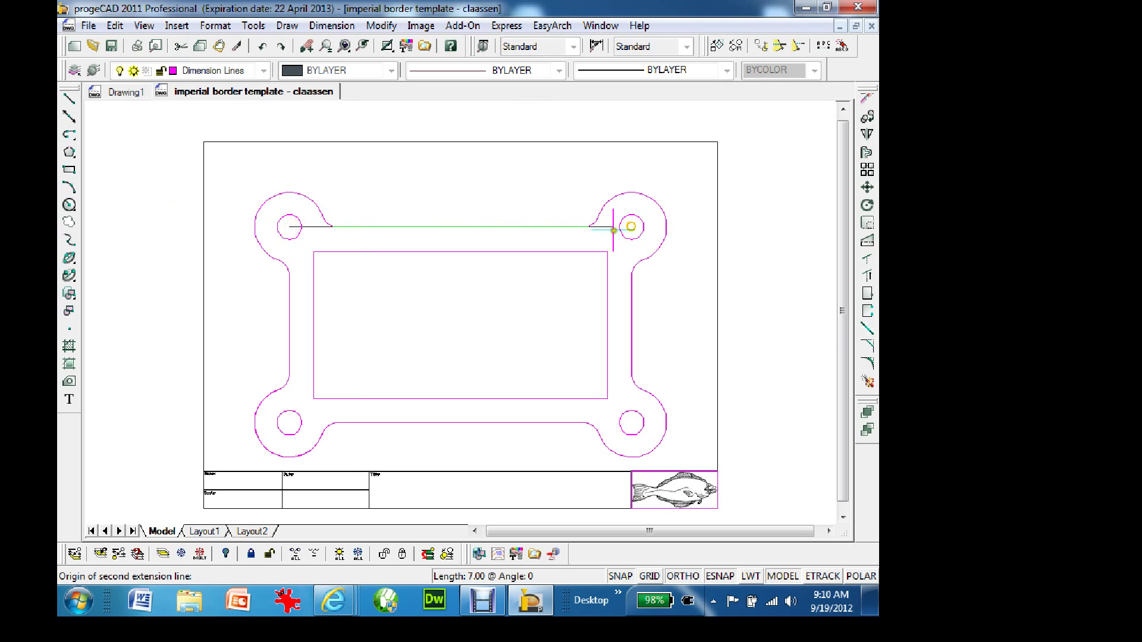
click(632, 226)
click(607, 166)
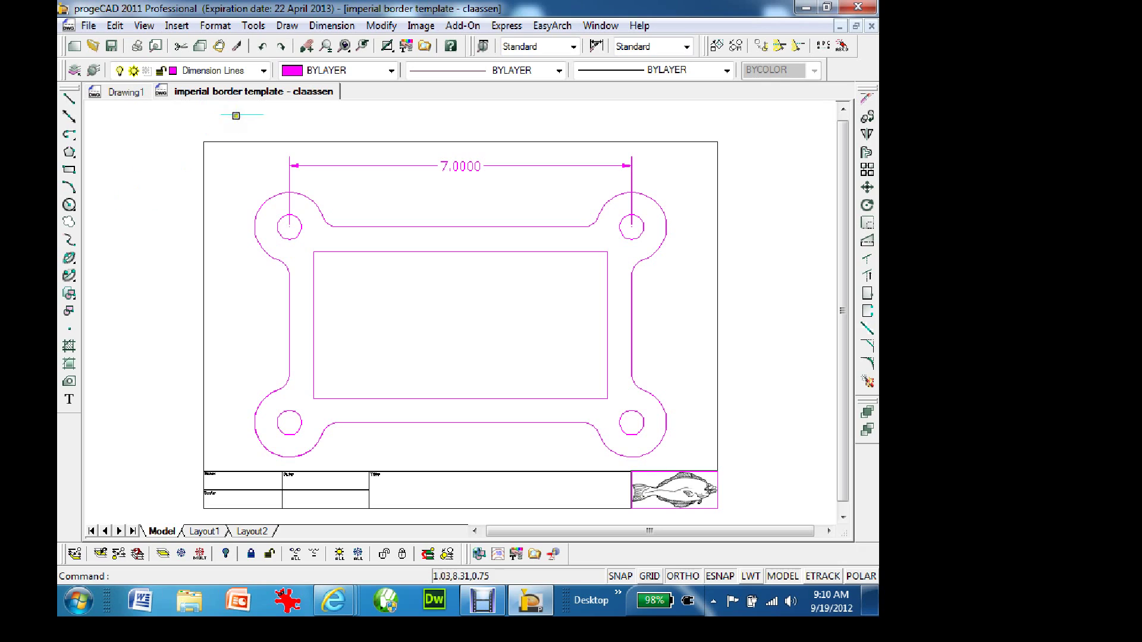
Step: Delete the horizontal dimension above the gasket
click(264, 71)
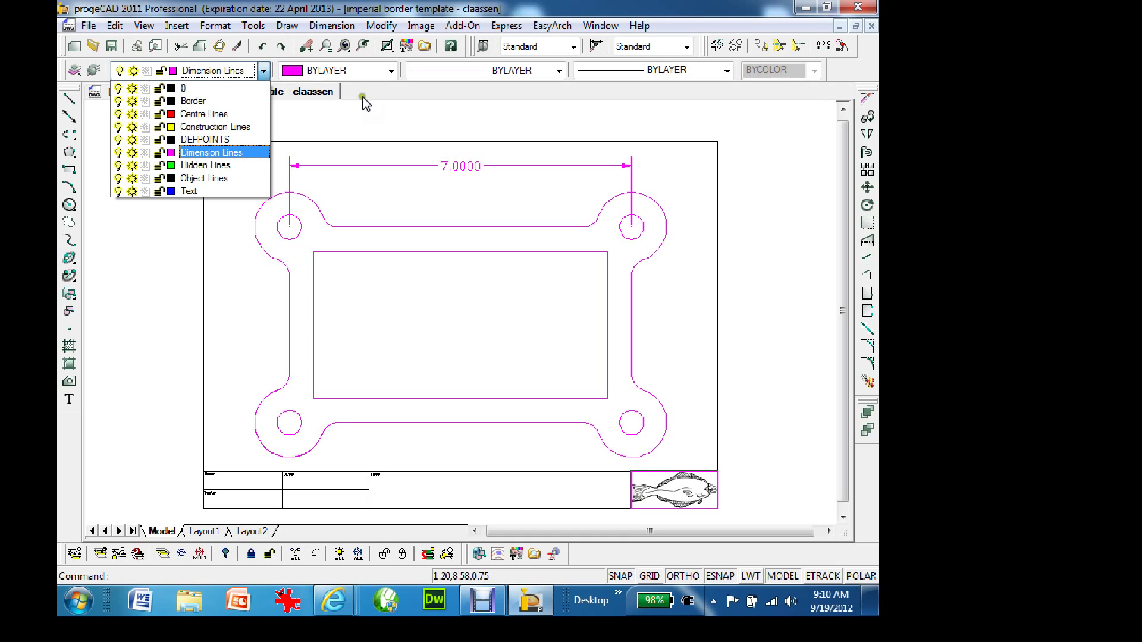
click(397, 117)
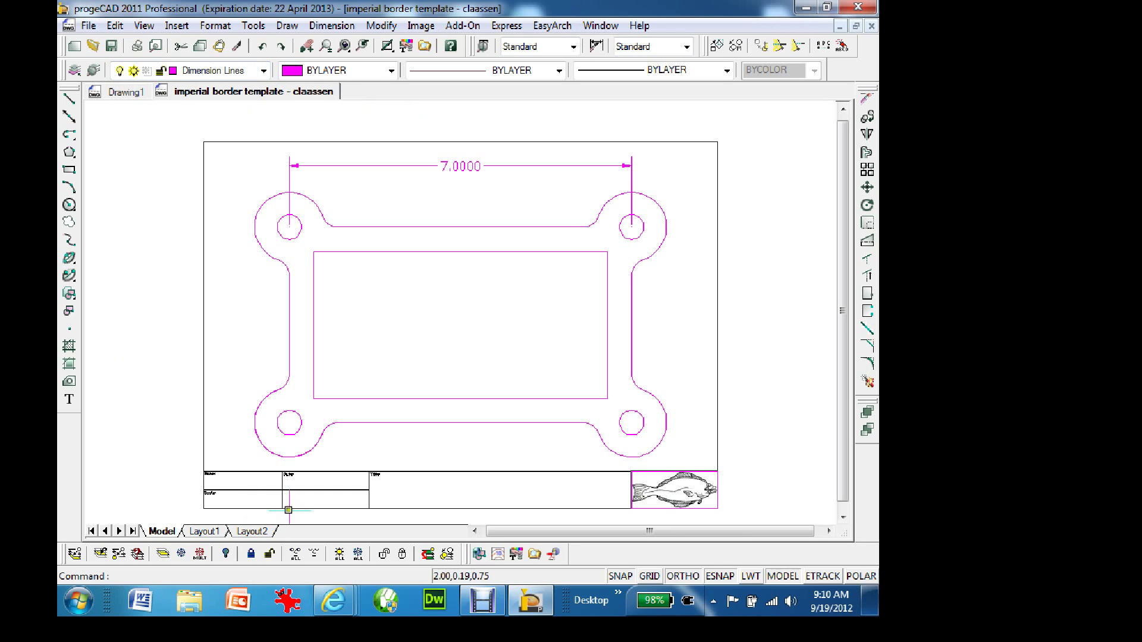
click(458, 170)
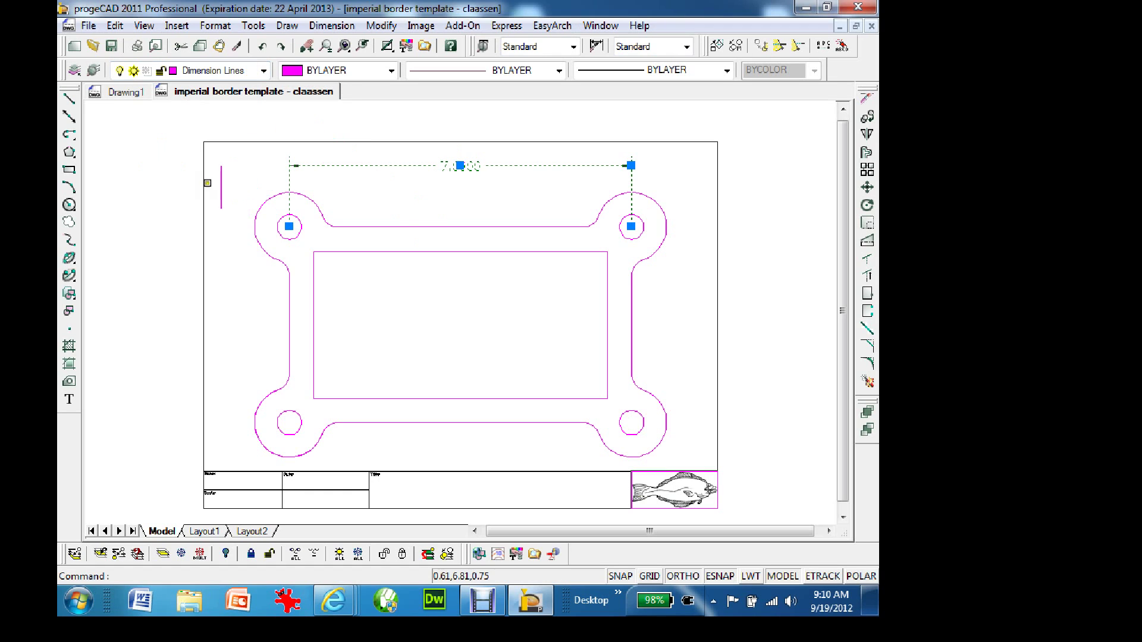
key(Escape)
click(467, 168)
key(Delete)
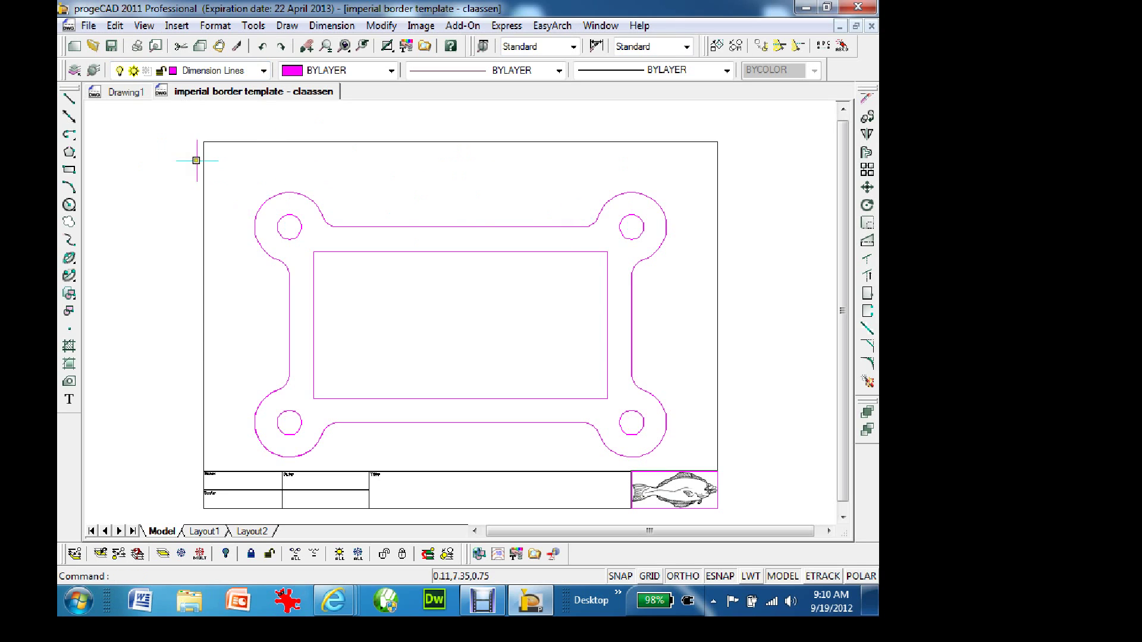
Step: Move all of the gasket geometry to the Object Lines layer and clear the selection
click(235, 157)
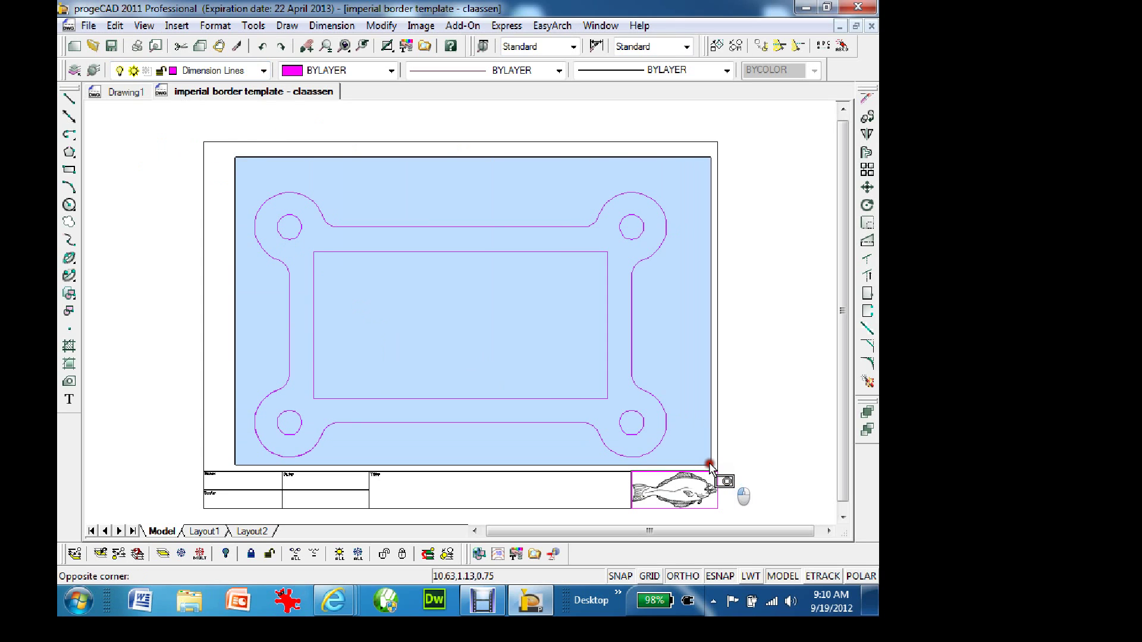
click(742, 492)
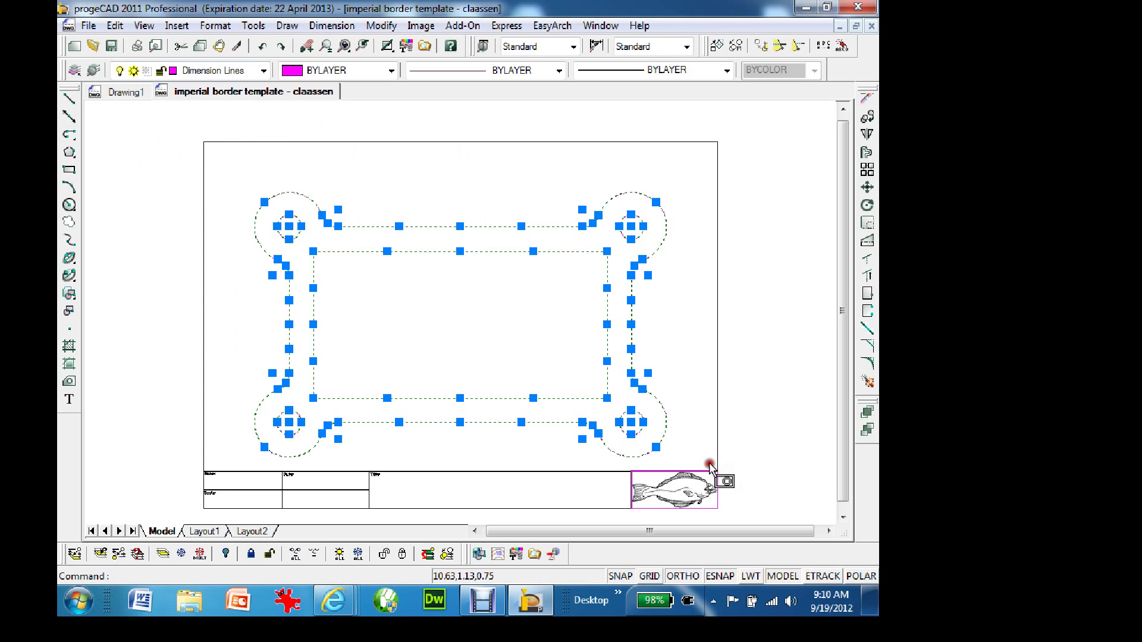
click(263, 70)
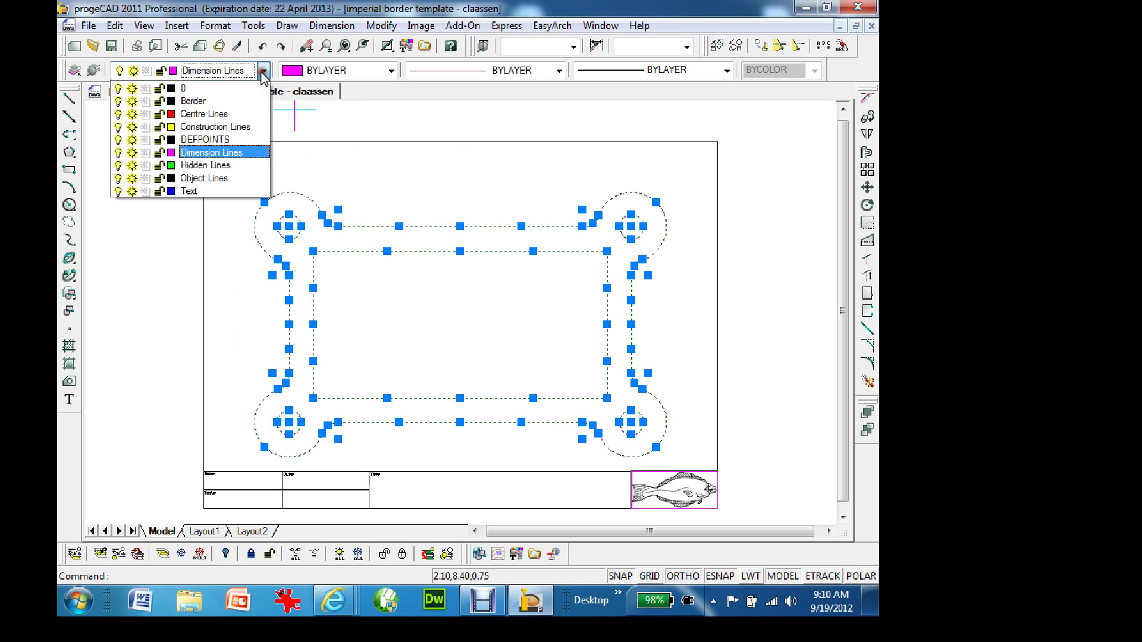
click(212, 179)
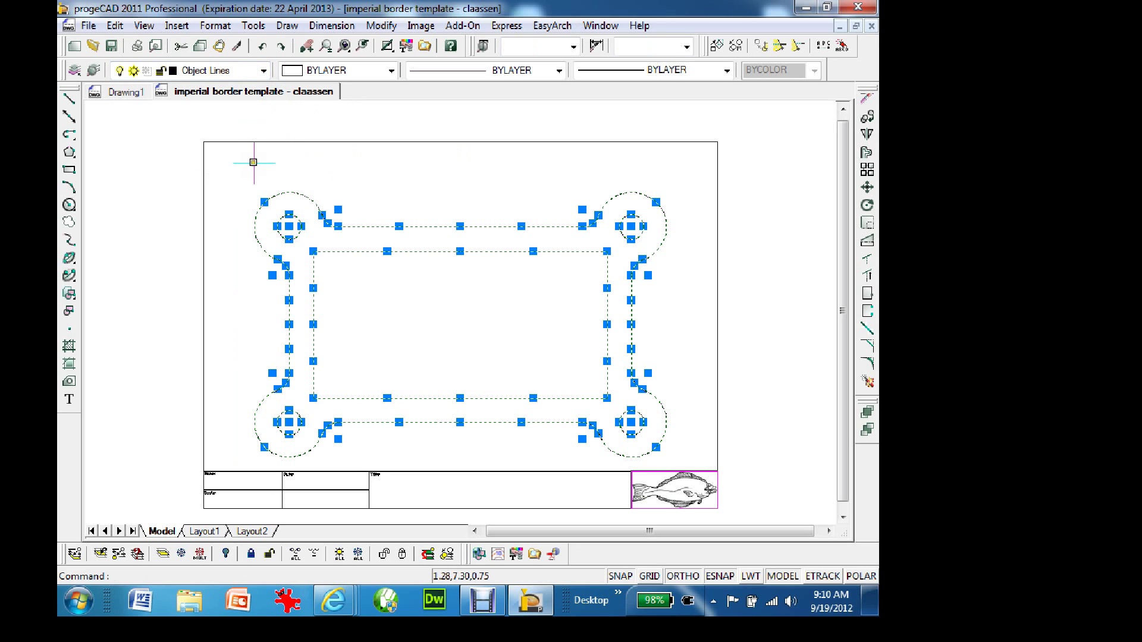
key(Escape)
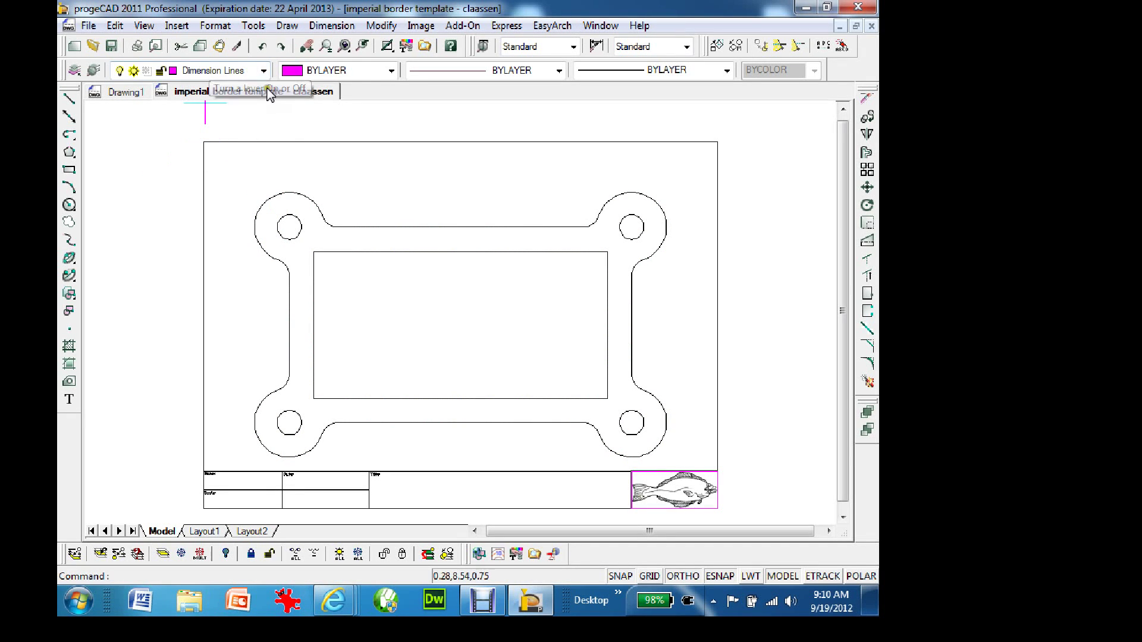
Step: Add a horizontal linear dimension between the centres of the two upper holes, placing its dimension line above the gasket
click(329, 26)
click(219, 68)
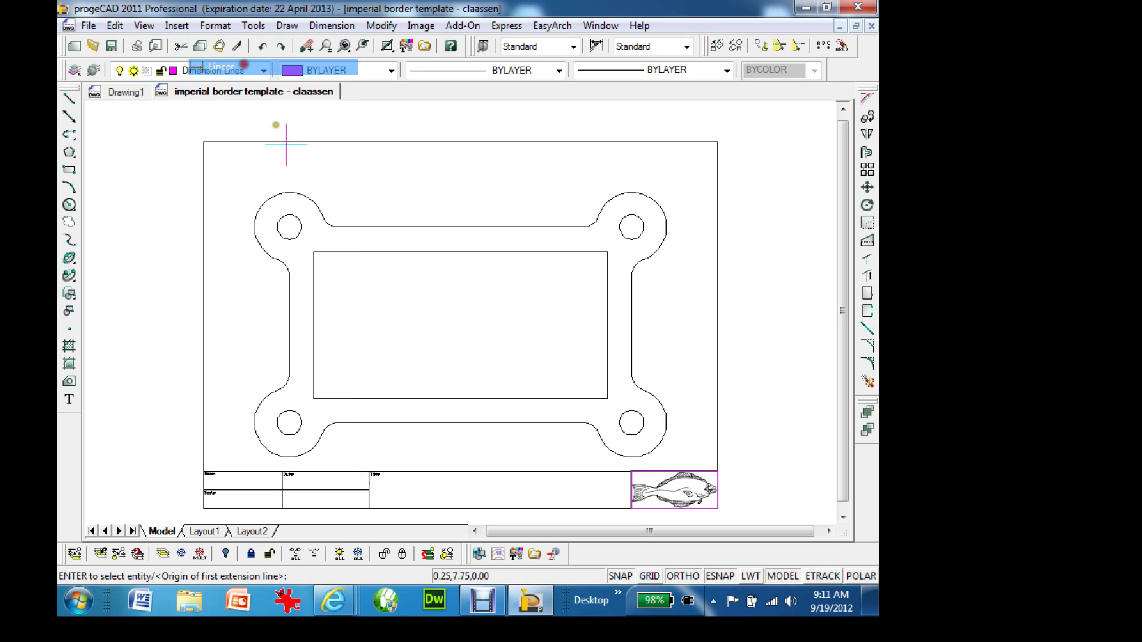
click(289, 226)
click(631, 227)
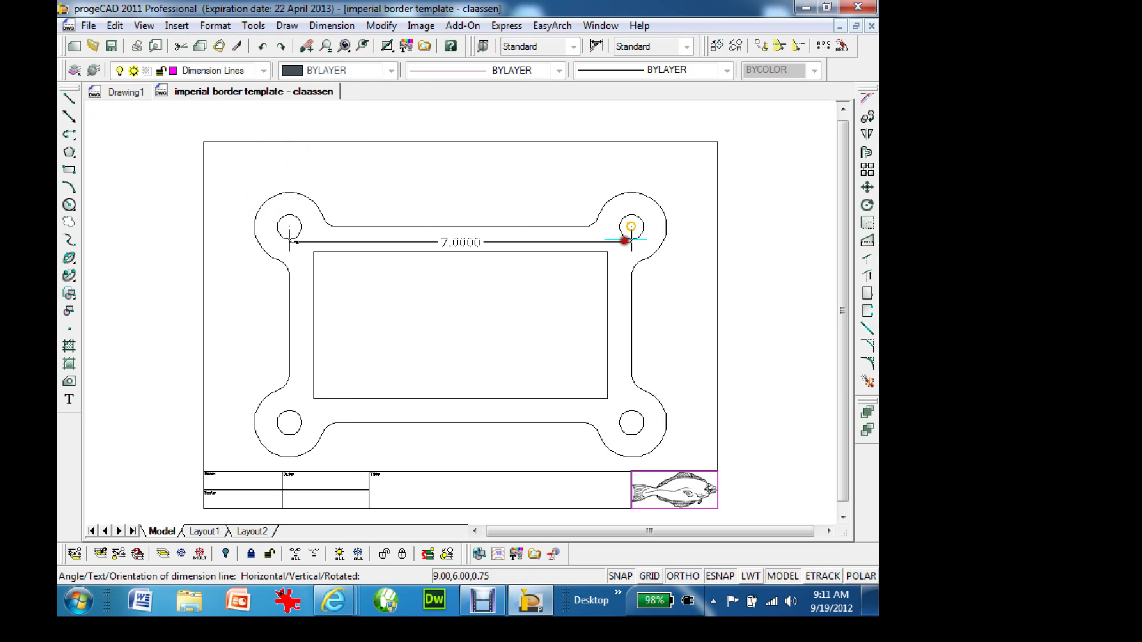
click(601, 172)
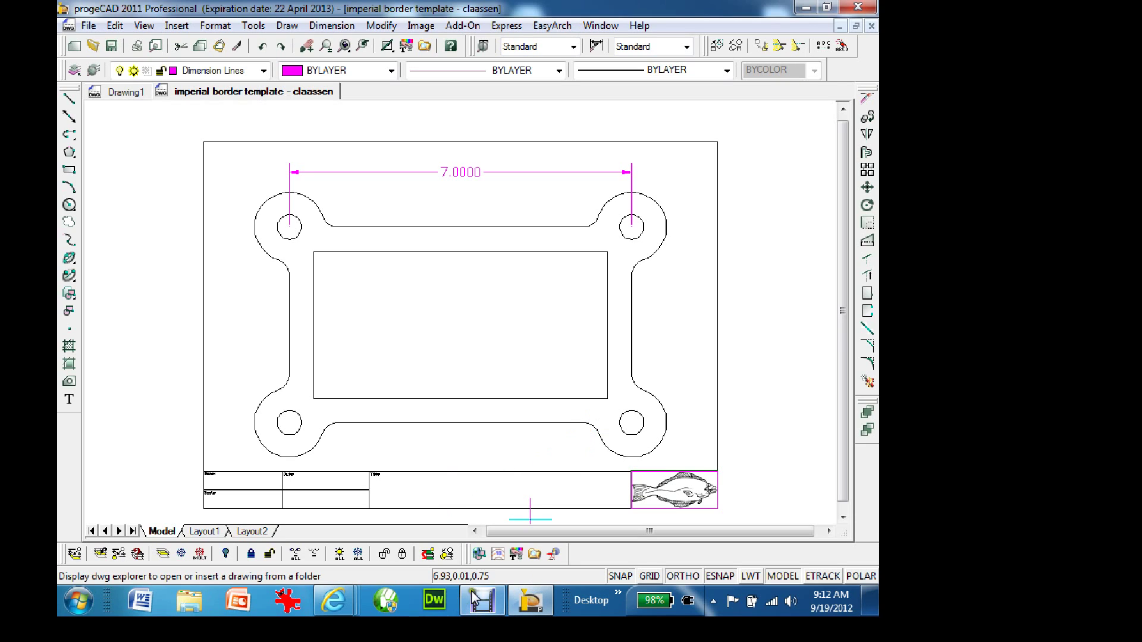
Step: Examine the finished Gasket One example and its dimensions in the web browser, and return to the progeCAD drawing
mouse_move(484, 601)
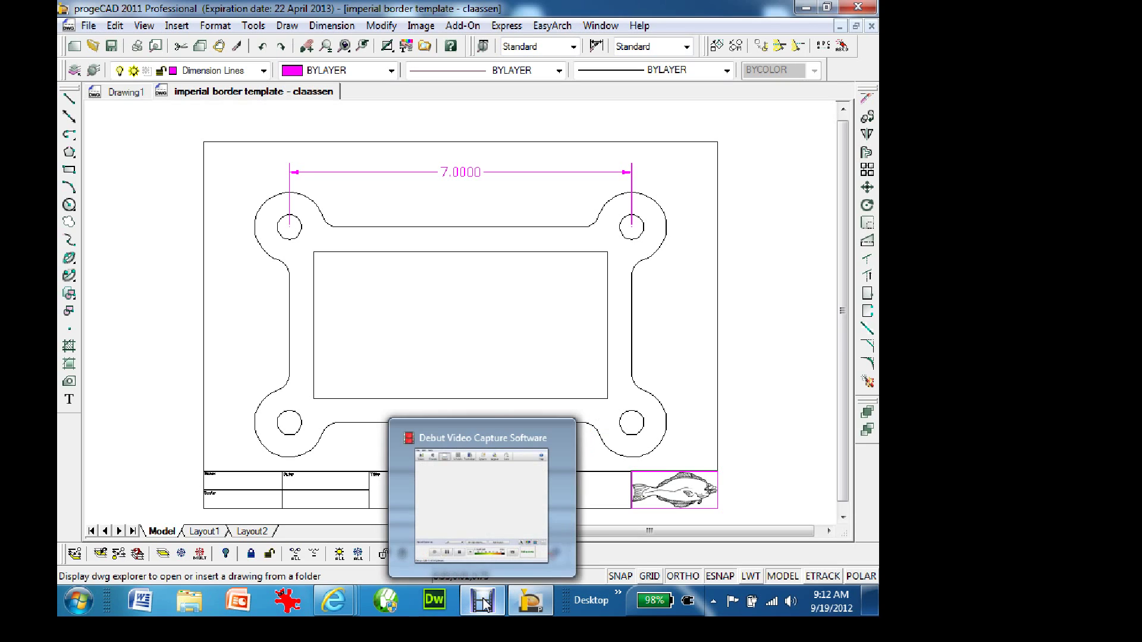
click(530, 601)
scroll(877, 253, down, 1)
drag(876, 248, 875, 476)
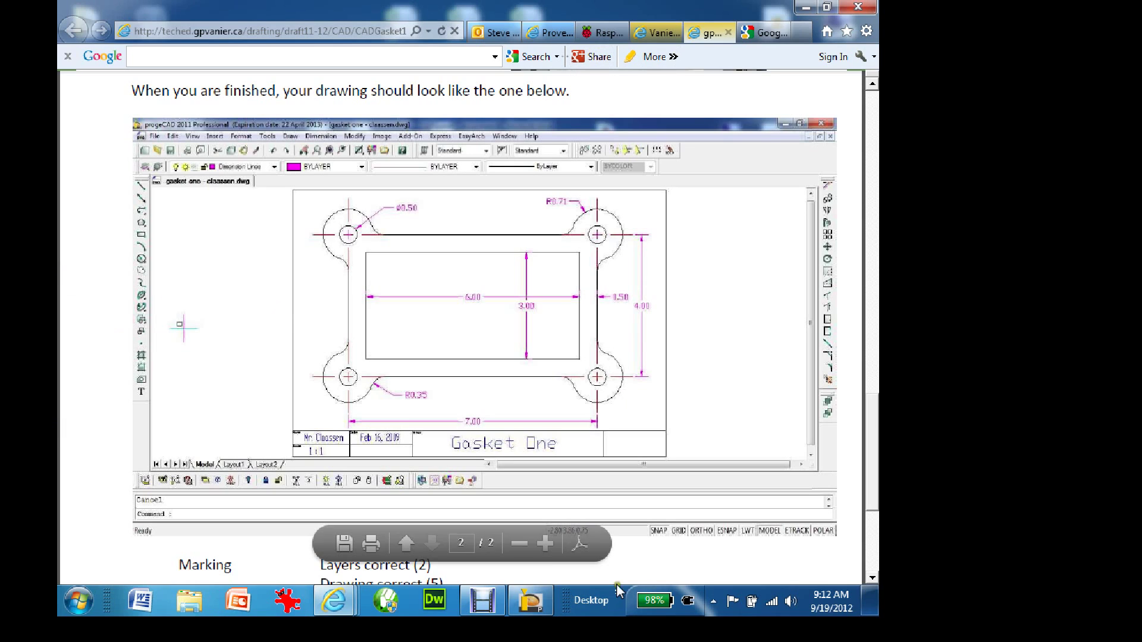
click(527, 604)
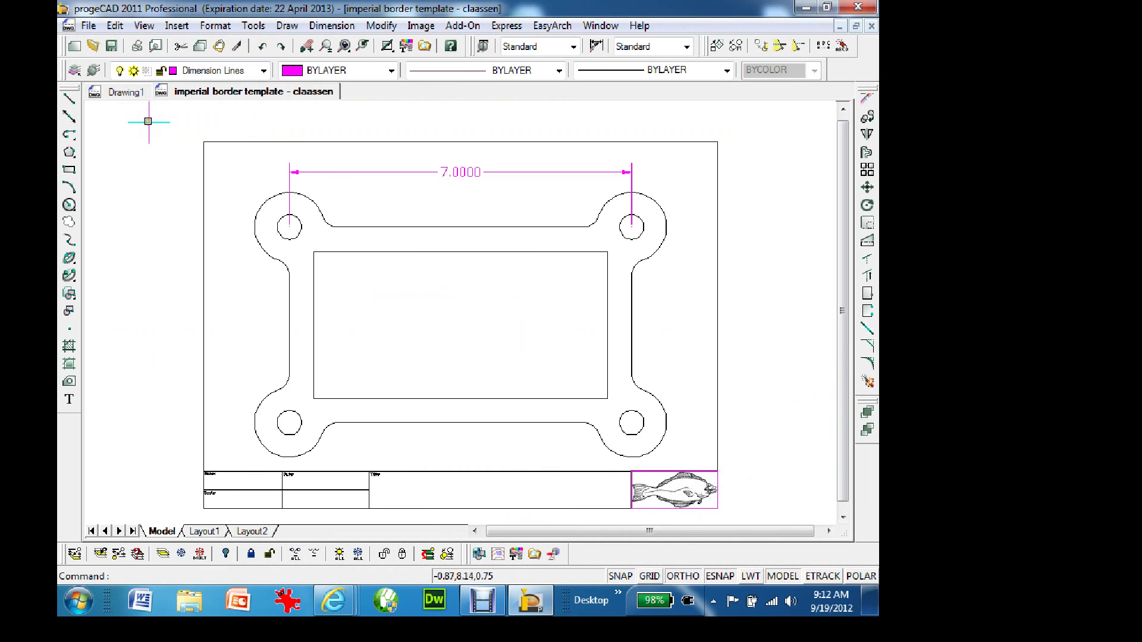
Step: Move the fish picture in the title block to the Border layer and clear the selection
click(727, 494)
click(263, 70)
click(208, 88)
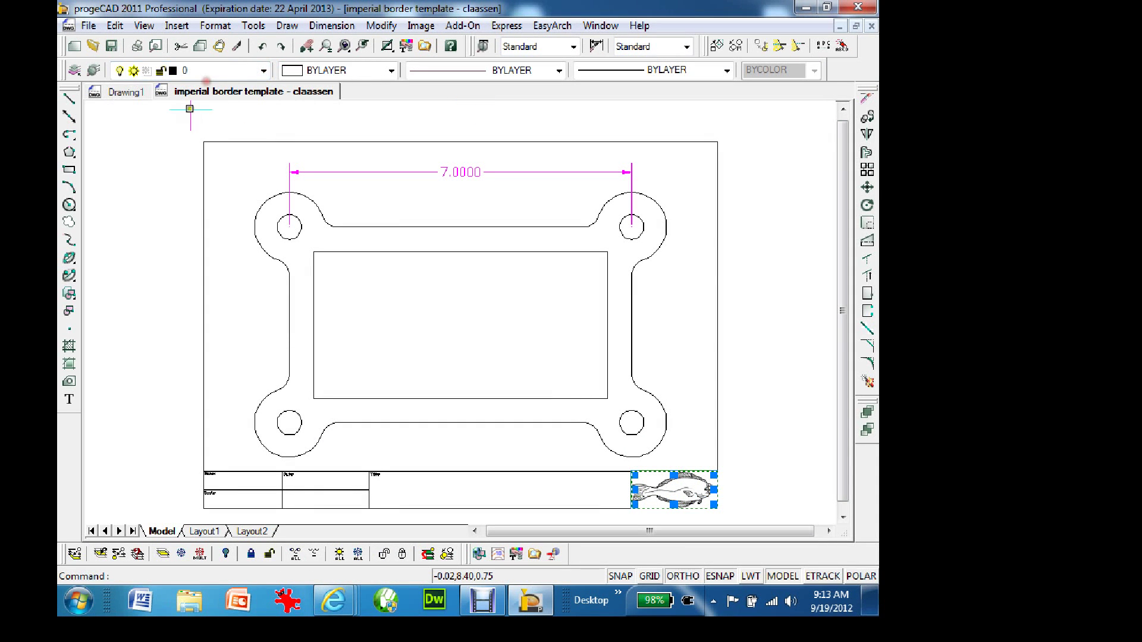
click(263, 70)
click(235, 101)
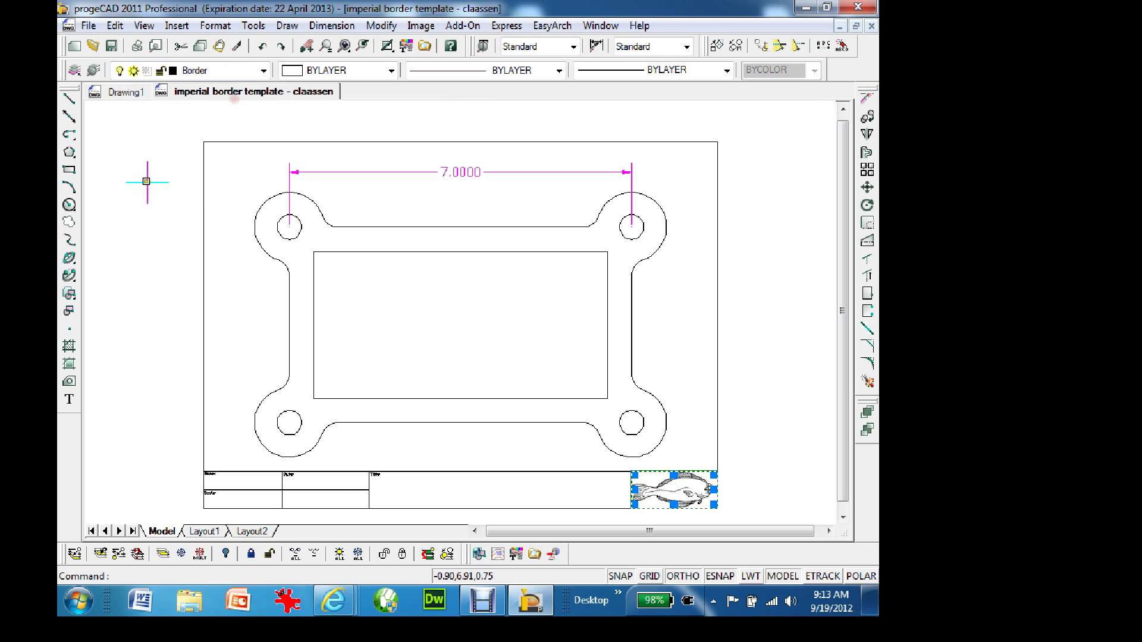
key(Escape)
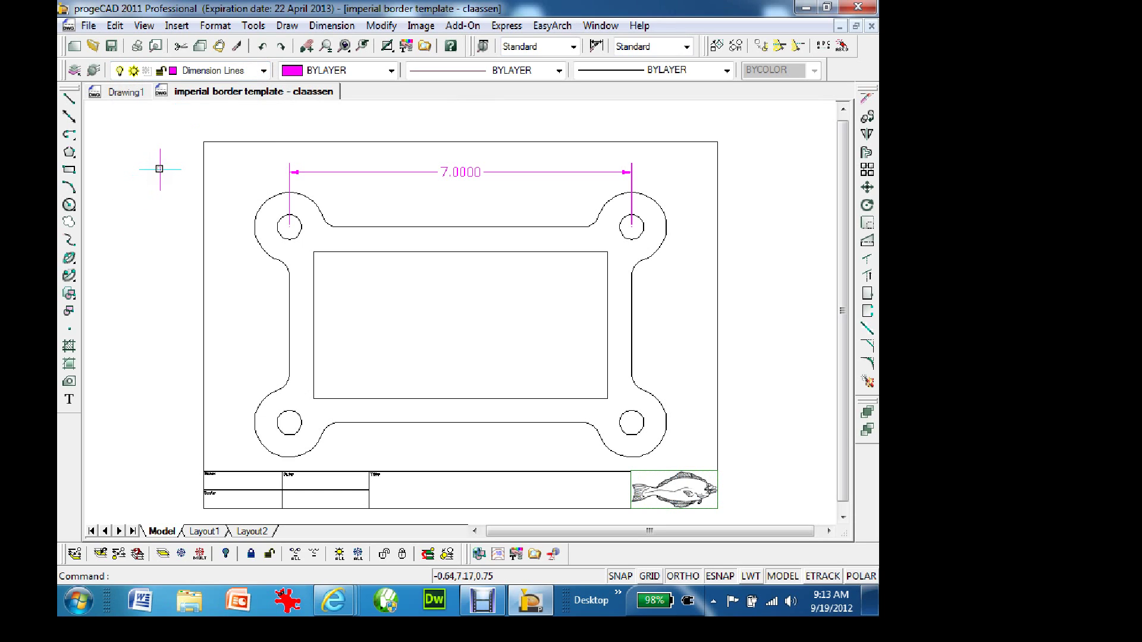